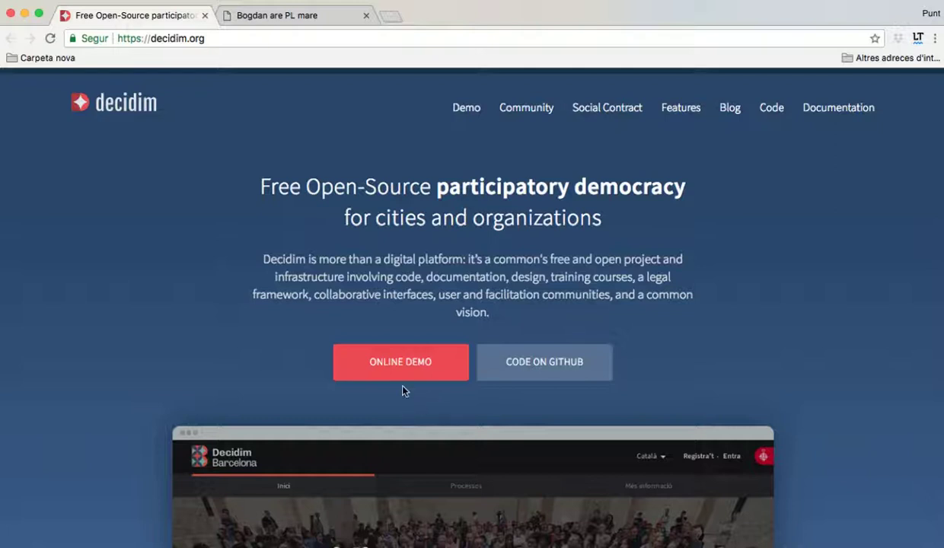
# - Look over the decidim.org home page, from its introduction down to the Used By section
pyautogui.scroll(-2, 403, 391)
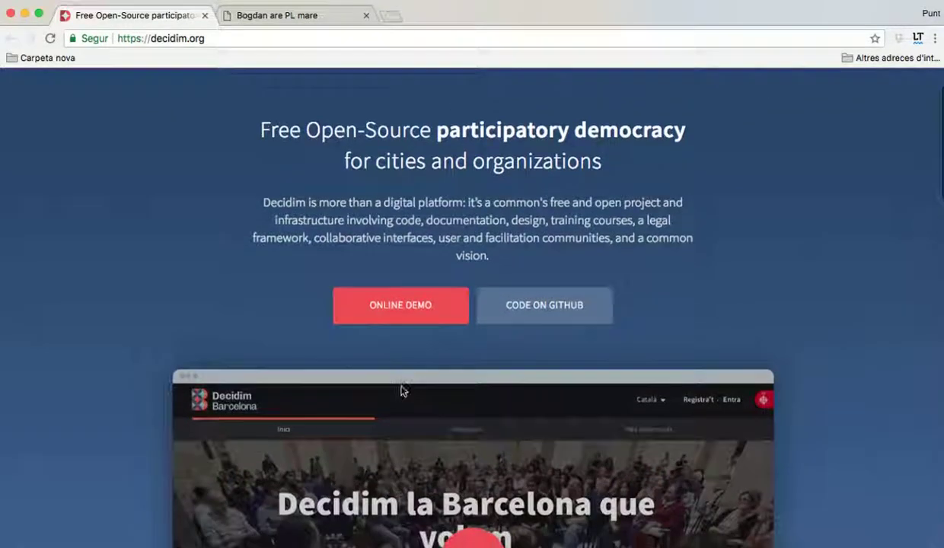
pyautogui.scroll(-1, 401, 390)
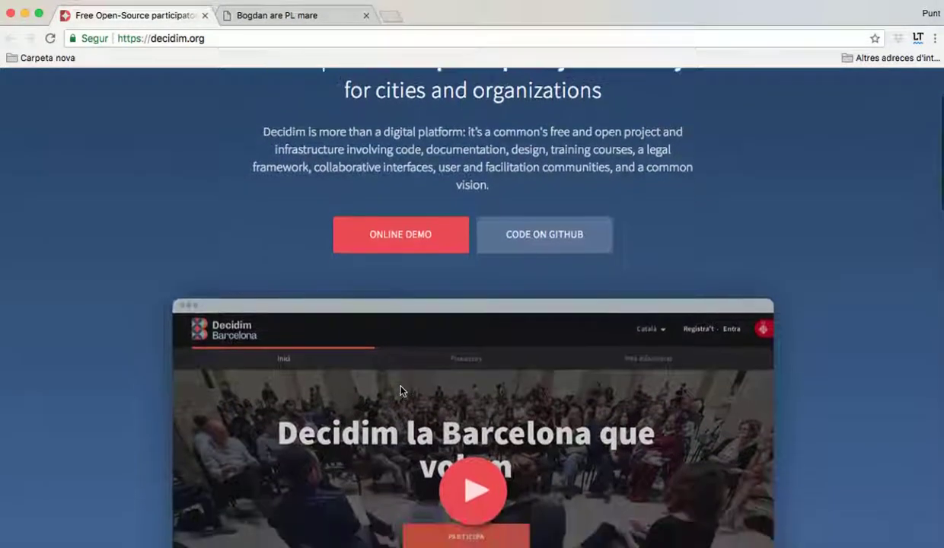
pyautogui.click(156, 38)
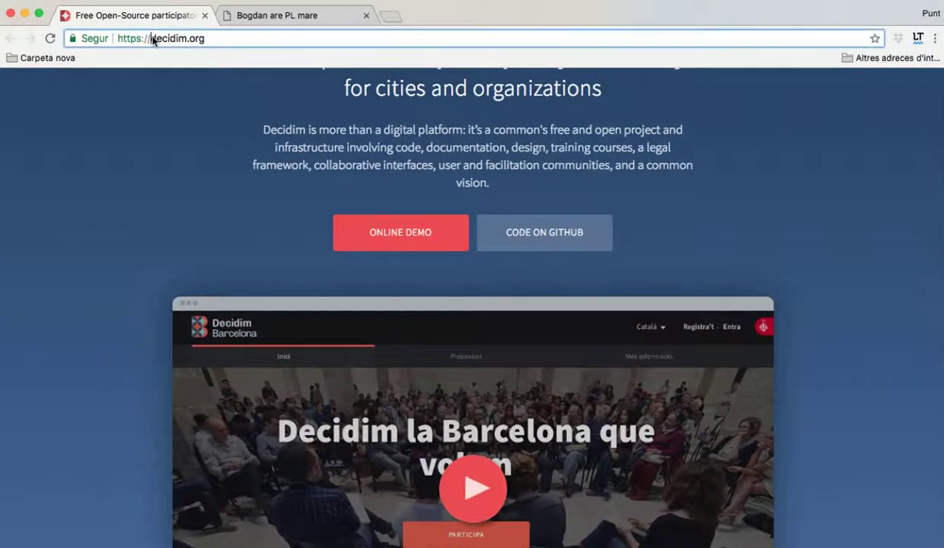
pyautogui.scroll(-9, 228, 170)
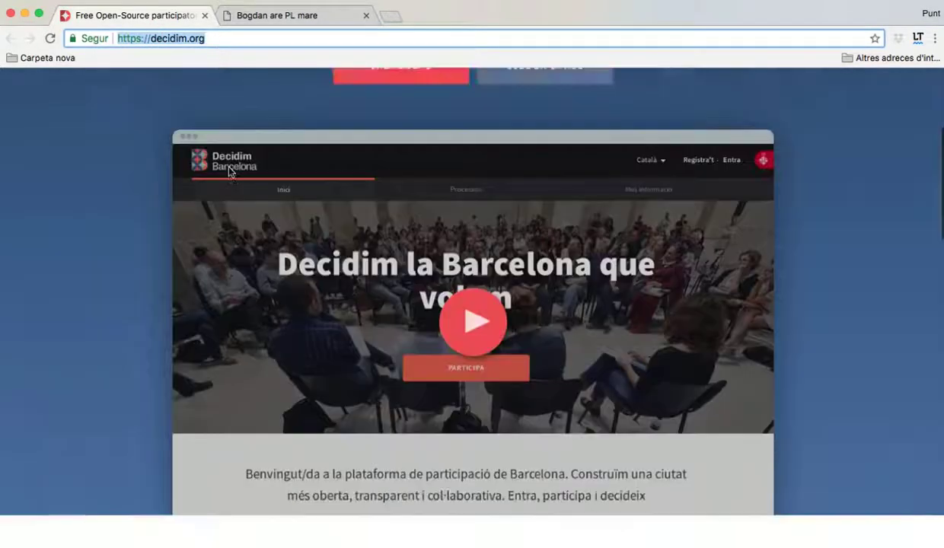
pyautogui.scroll(-15, 228, 171)
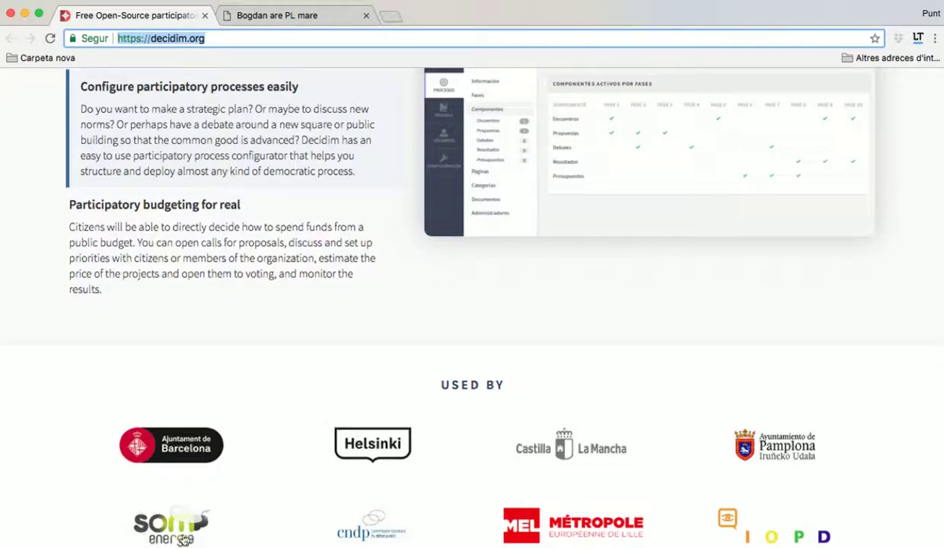
pyautogui.scroll(20, 231, 522)
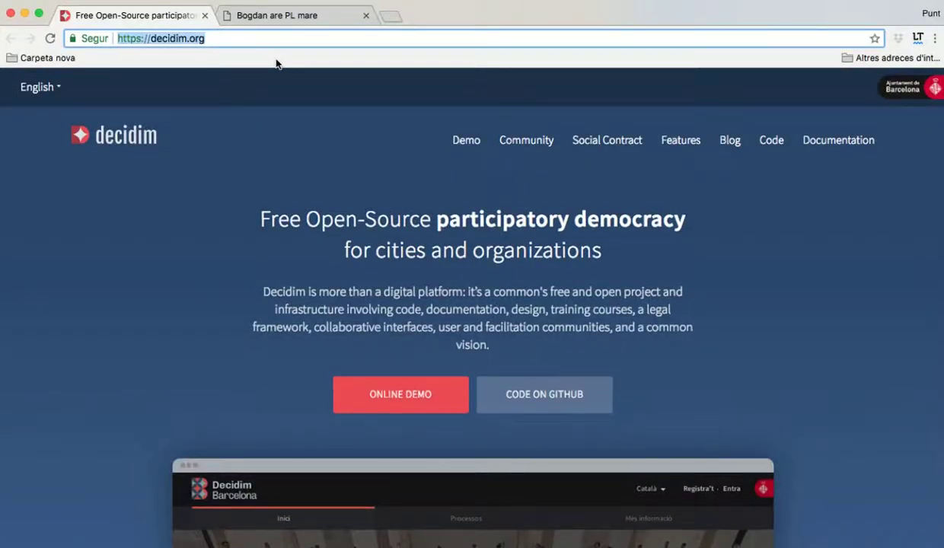
pyautogui.click(250, 39)
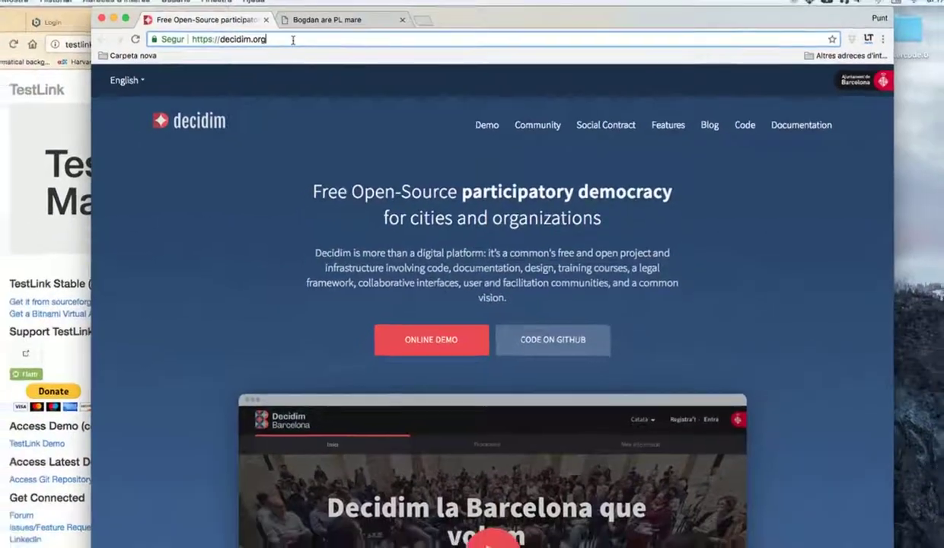
# - Switch to Firefox to review TestLink's website and its Bitnami page, and bring up the Bitnami TestLink Stack server manager
pyautogui.click(6, 199)
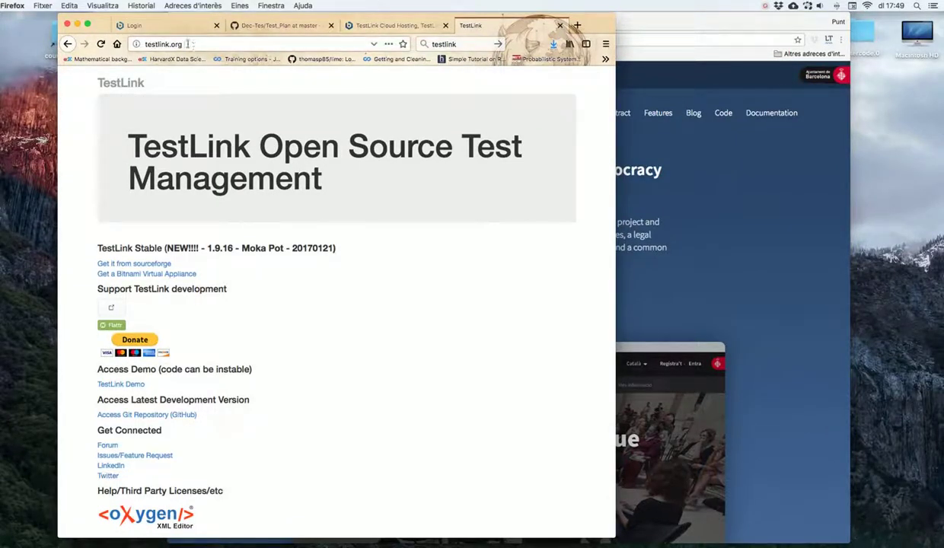
pyautogui.click(384, 25)
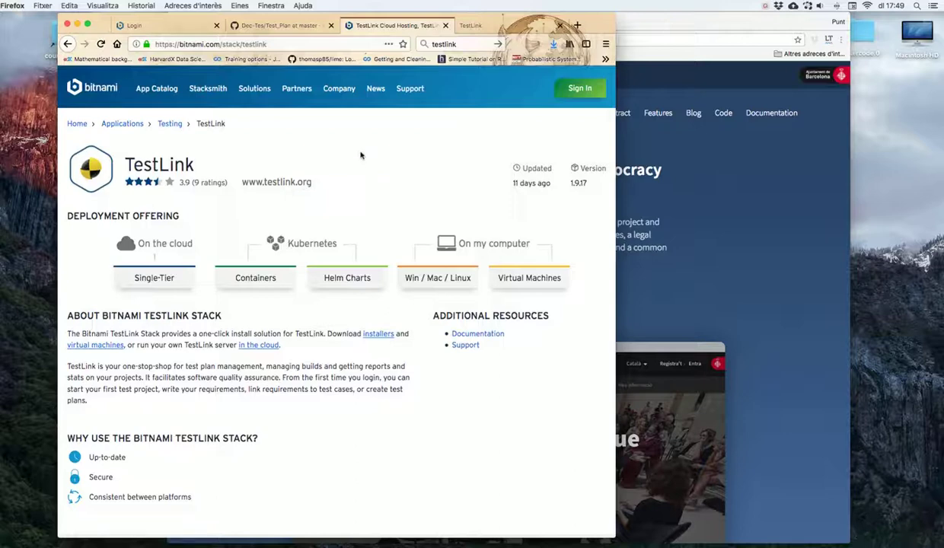
pyautogui.moveTo(15, 362)
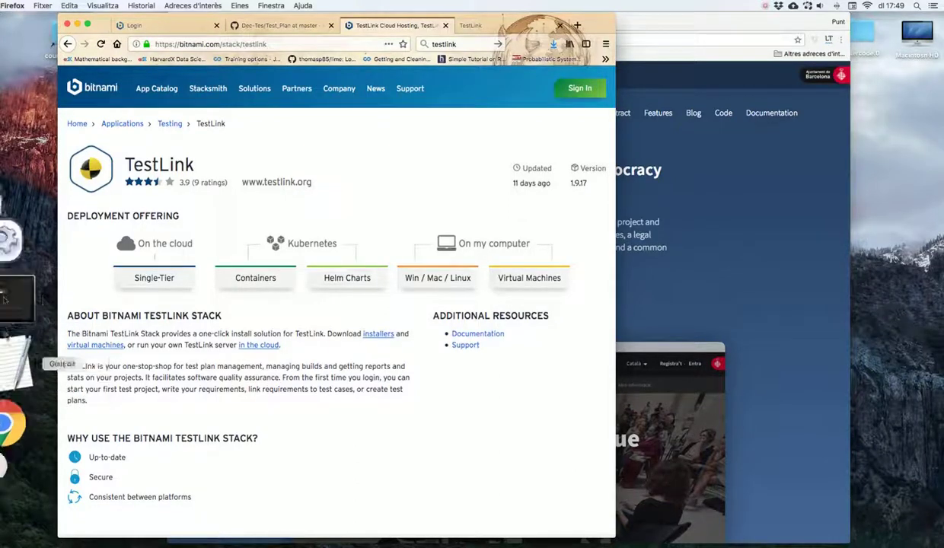
pyautogui.click(9, 304)
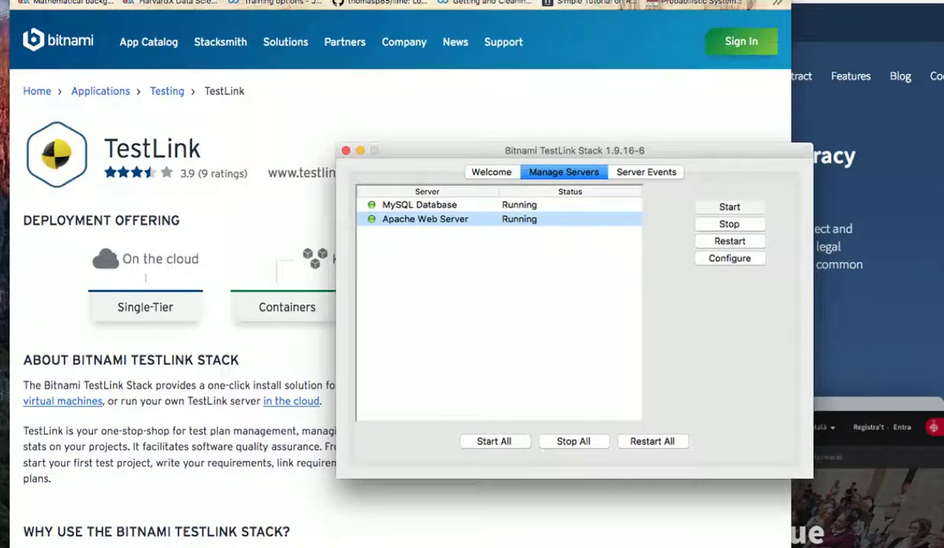
# - Return to Firefox and log in to the local TestLink site with the saved decidim account
pyautogui.click(175, 0)
pyautogui.click(408, 339)
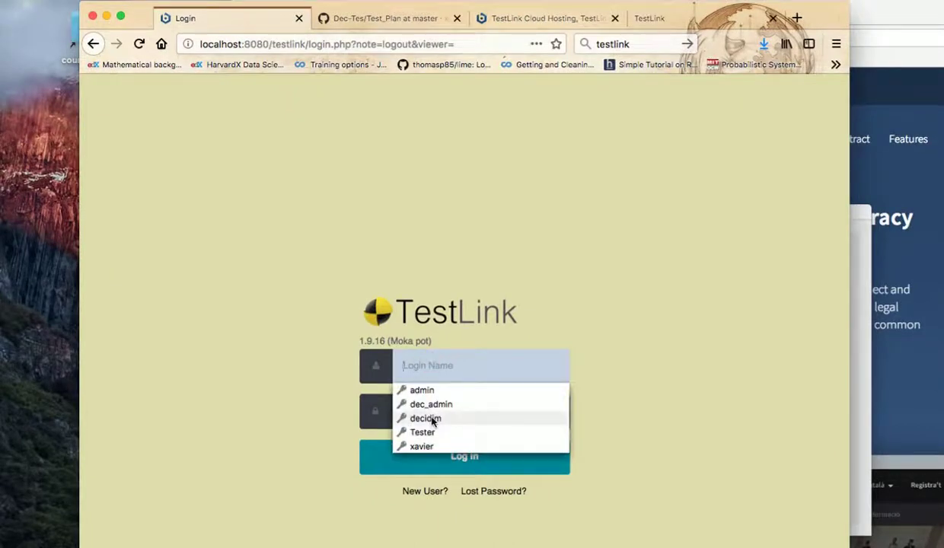
pyautogui.click(433, 419)
pyautogui.click(460, 459)
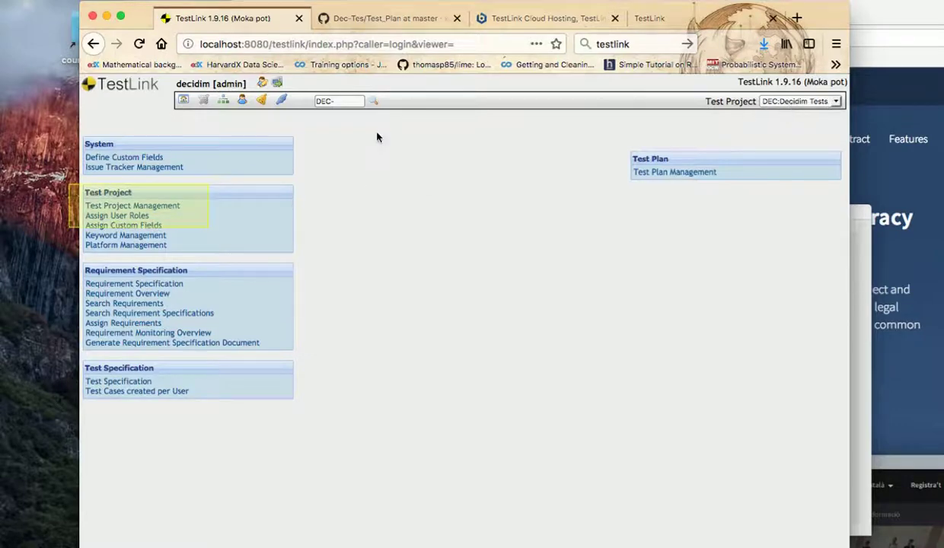
# - View the existing test projects in Test Project Management, and return to the TestLink main page
pyautogui.click(134, 204)
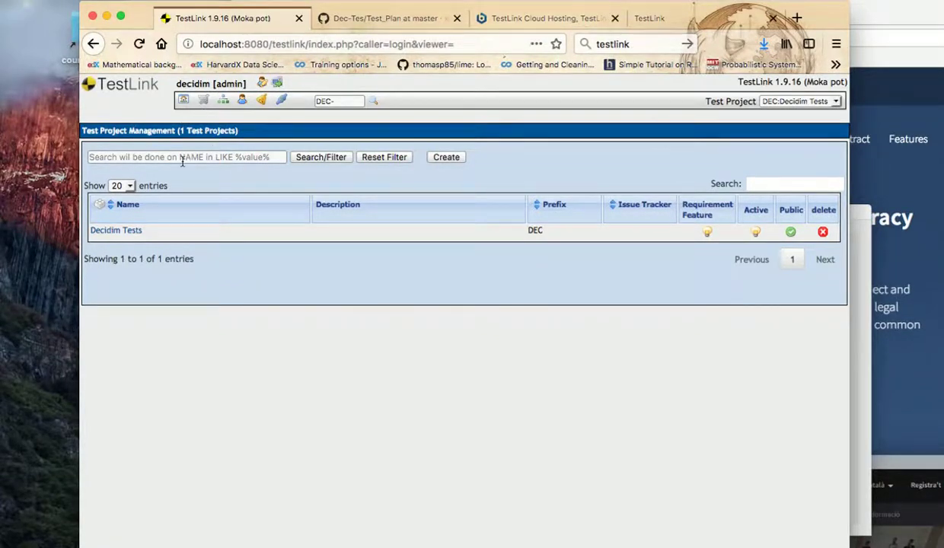
pyautogui.click(183, 104)
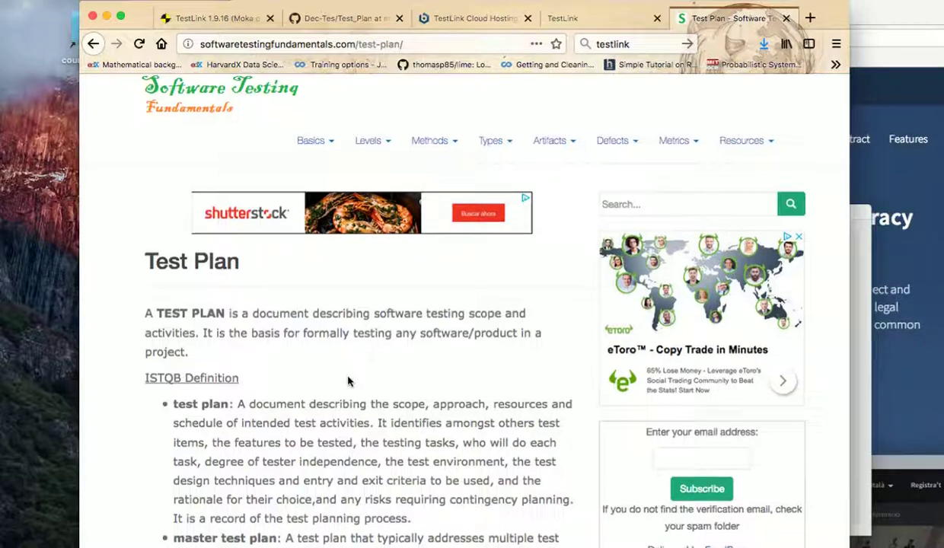
# - Read the Test Plan article on softwaretestingfundamentals.com, covering its definitions, test plan types and template
pyautogui.scroll(-5, 349, 380)
pyautogui.scroll(-4, 350, 379)
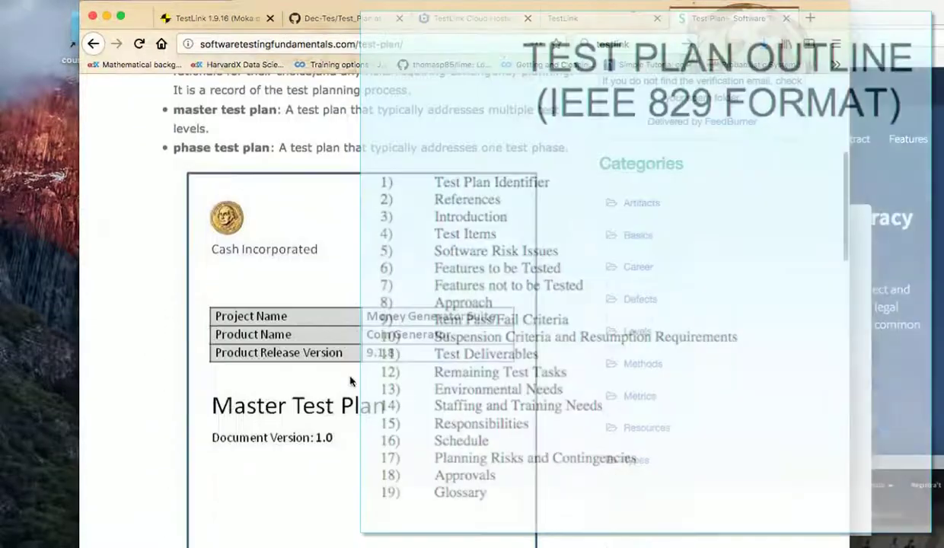
pyautogui.scroll(6, 348, 379)
pyautogui.scroll(3, 347, 379)
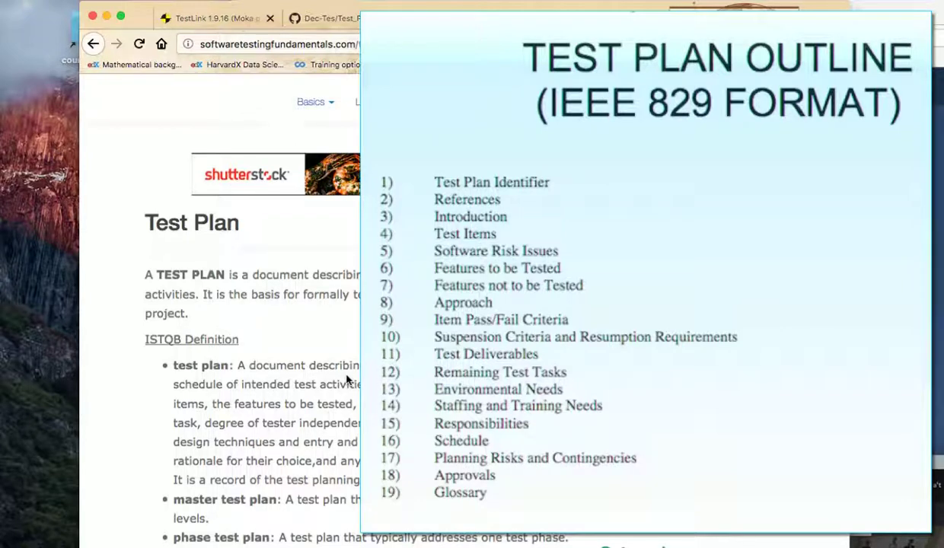
pyautogui.scroll(-1, 348, 380)
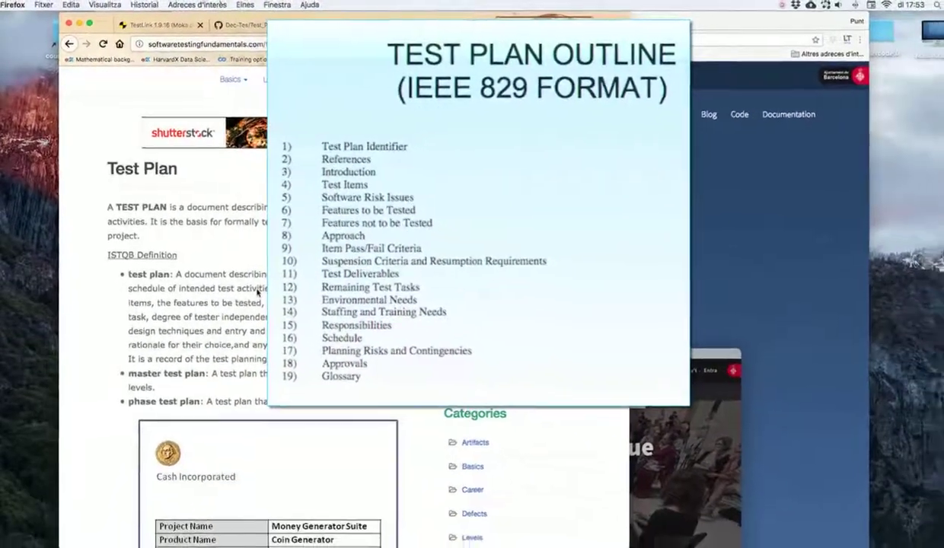
pyautogui.scroll(-10, 253, 290)
pyautogui.click(770, 5)
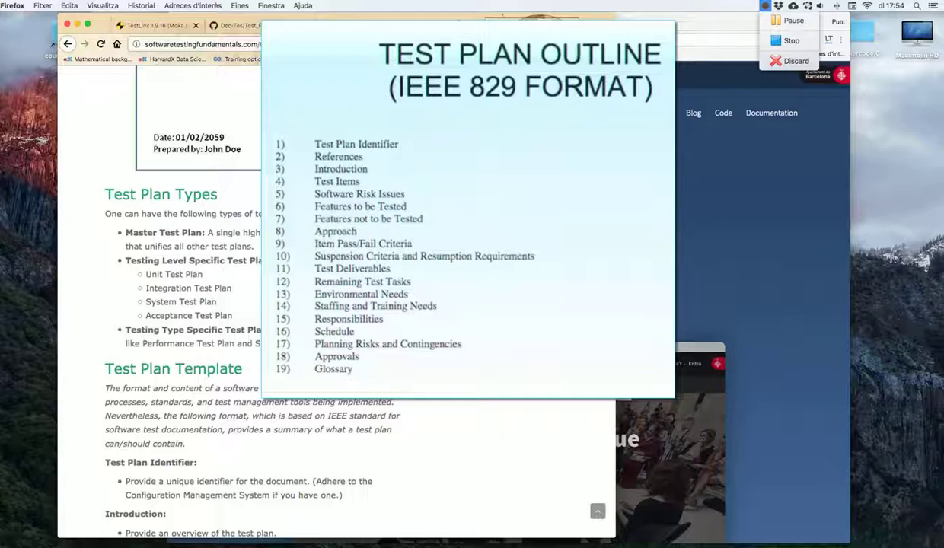
pyautogui.scroll(-2, 244, 304)
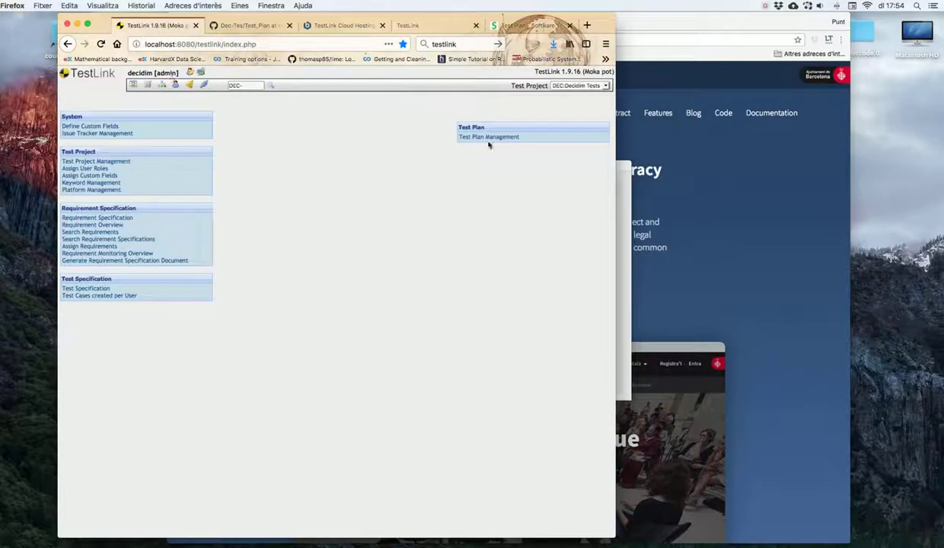
# - Open Test Plan Management for the Decidim Tests project in TestLink
pyautogui.click(492, 137)
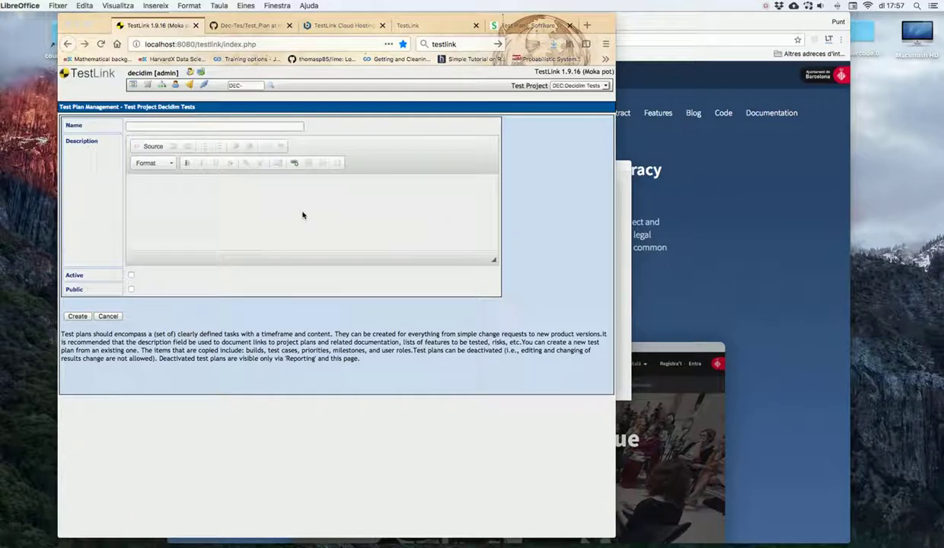
# - Look through the Dec-Tes repository on GitHub and examine the files in its Test_Plan folder
pyautogui.click(241, 26)
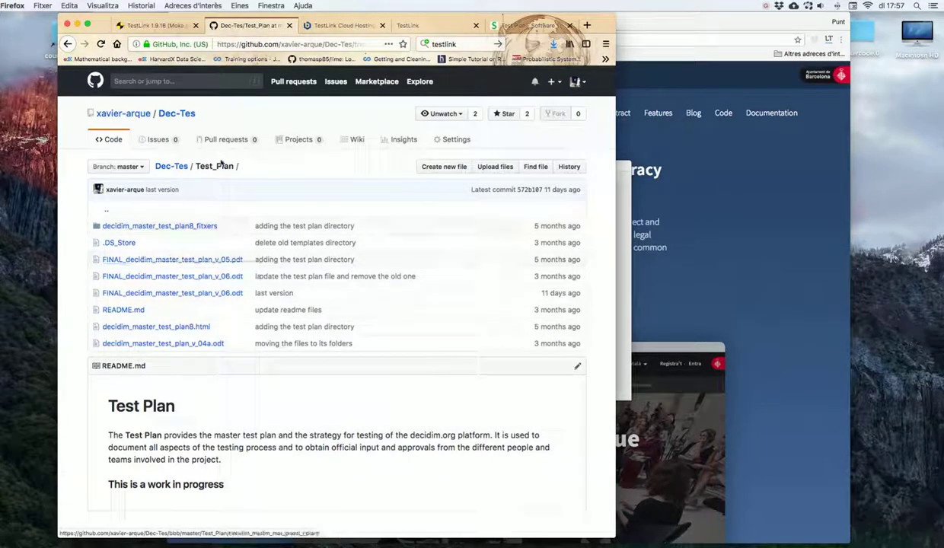
pyautogui.click(172, 167)
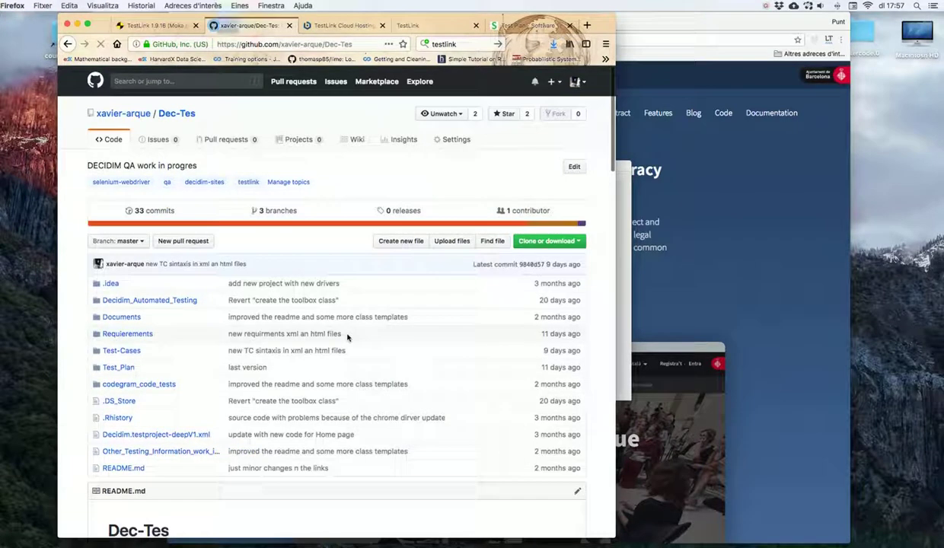
pyautogui.scroll(-1, 366, 309)
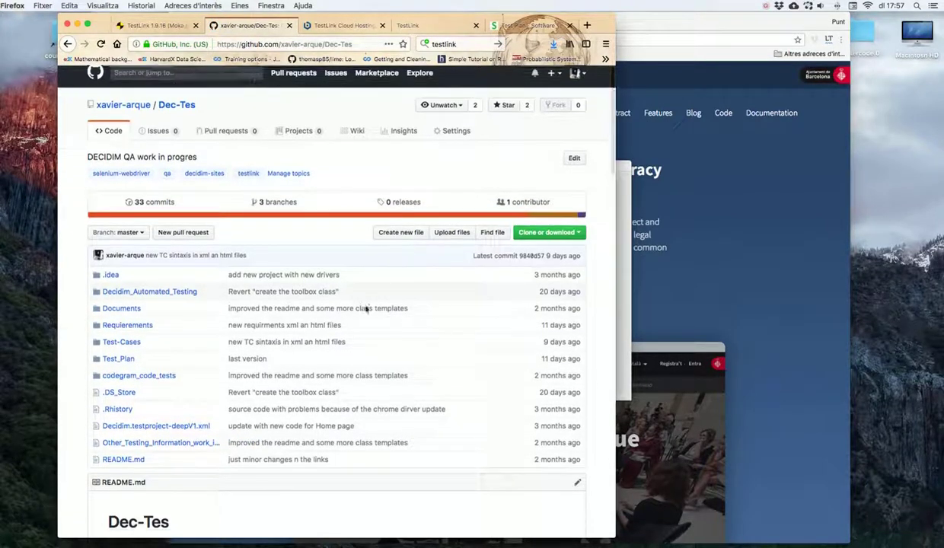
pyautogui.scroll(-3, 366, 309)
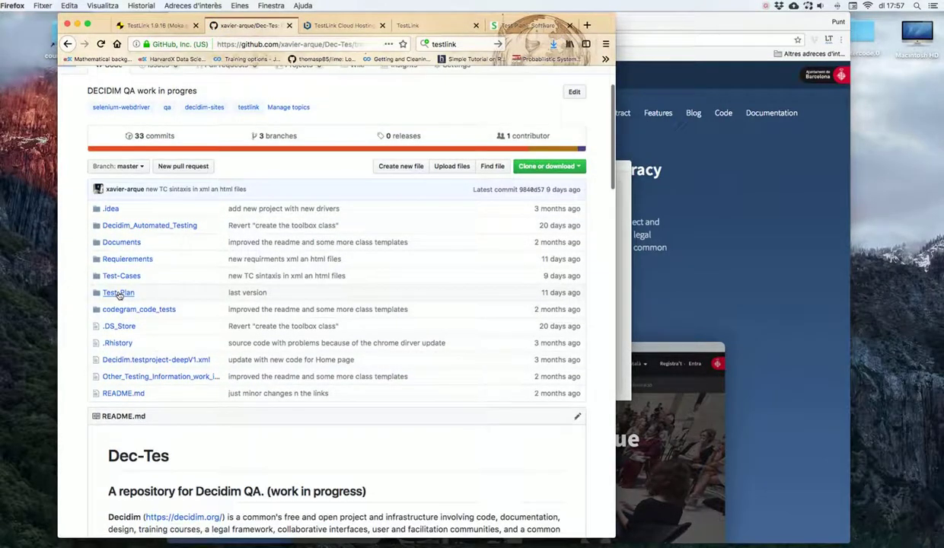
pyautogui.click(118, 293)
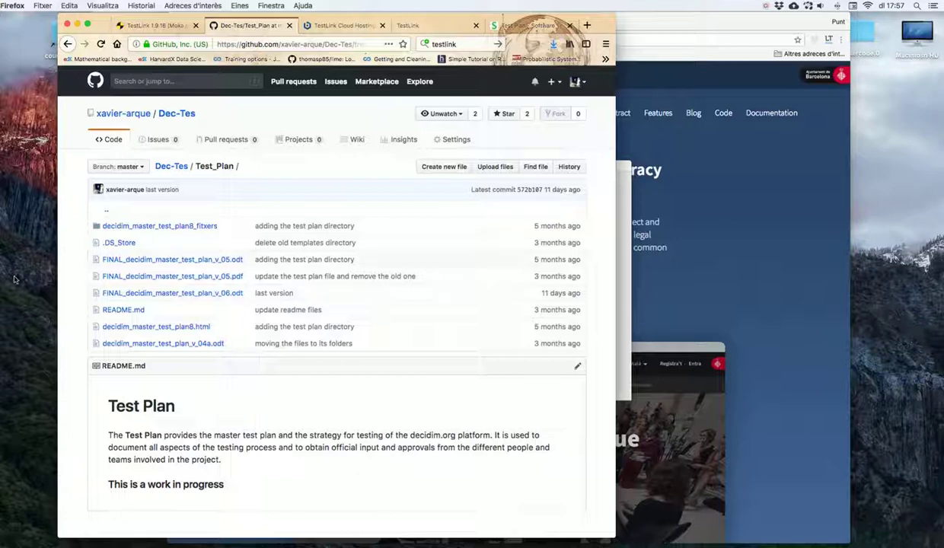
# - Copy the whole FINAL_decidim_master_test_plan_v_06.odt text from LibreOffice into the new TestLink plan's description, and enlarge the description box
pyautogui.click(14, 308)
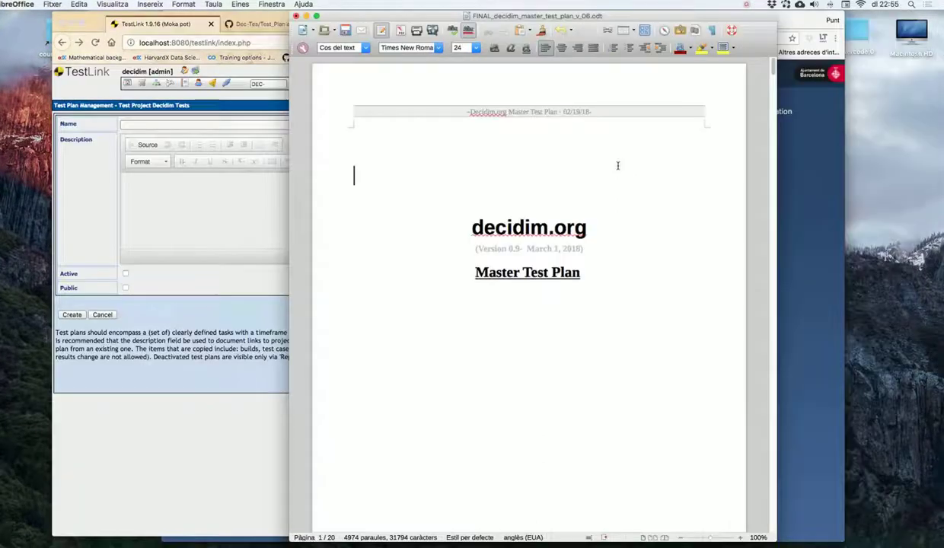
pyautogui.click(598, 160)
pyautogui.press('super+a')
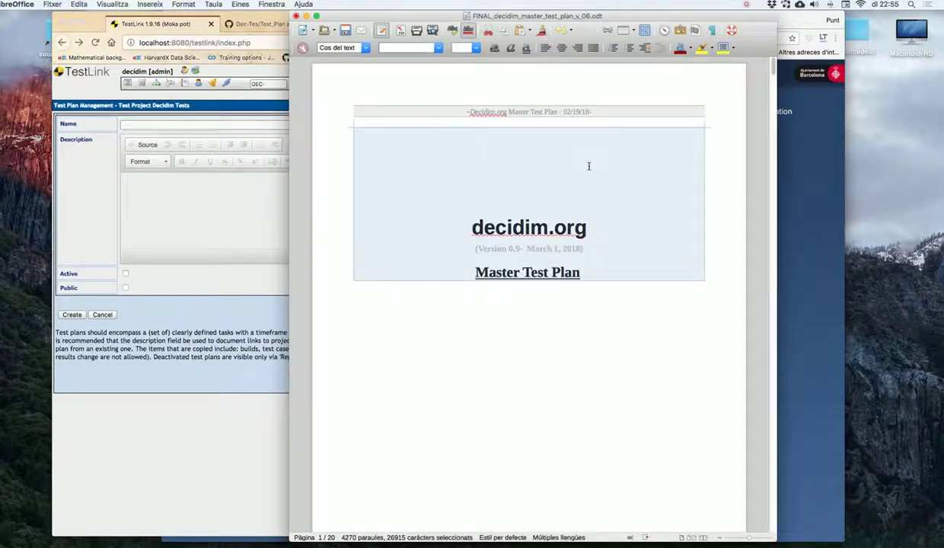
pyautogui.press('super+c')
pyautogui.click(193, 225)
pyautogui.press('super+v')
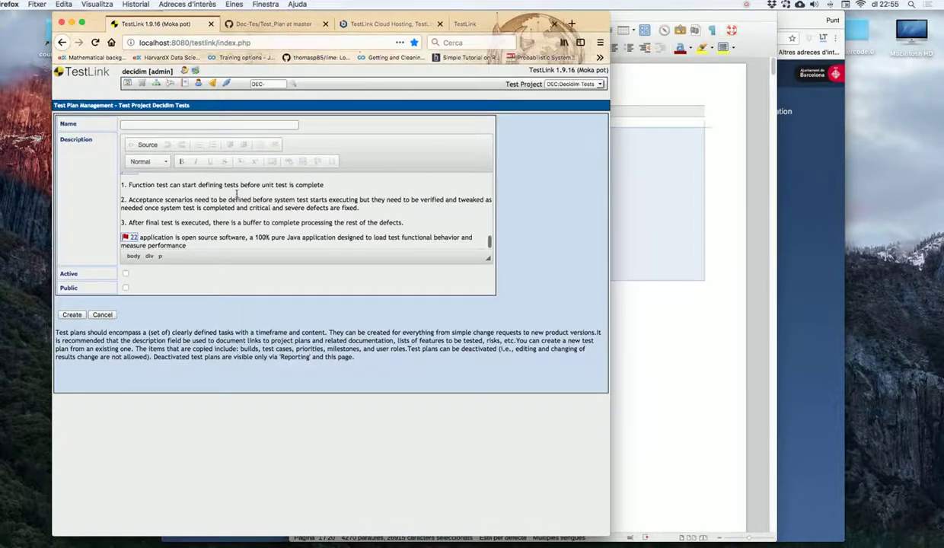
pyautogui.moveTo(488, 258); pyautogui.dragTo(490, 180)
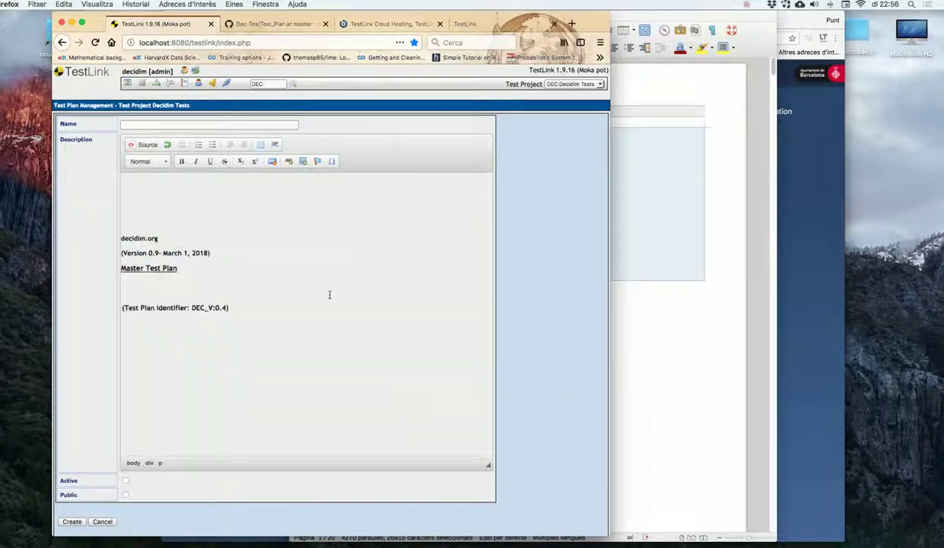
# - Name the new test plan "Decidim Test Plan Tutorial"
pyautogui.click(188, 125)
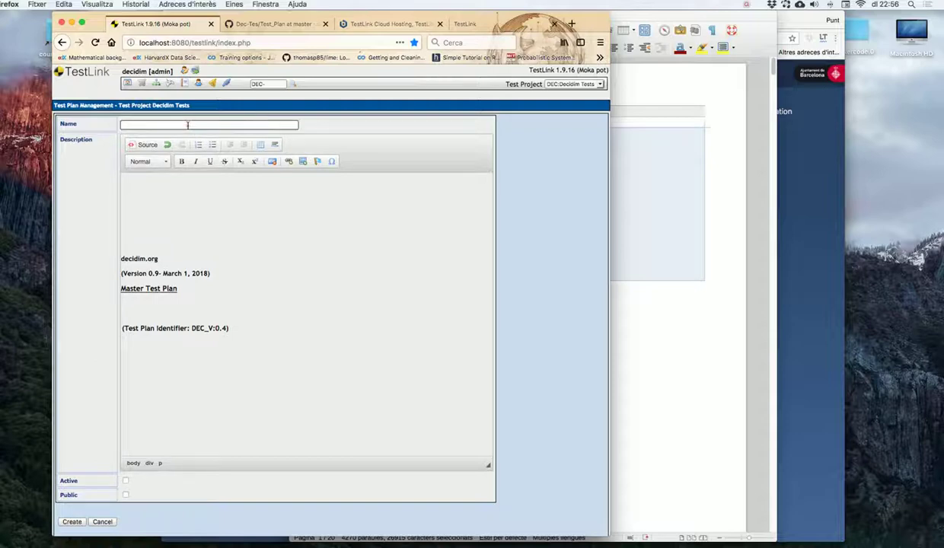
pyautogui.write('De')
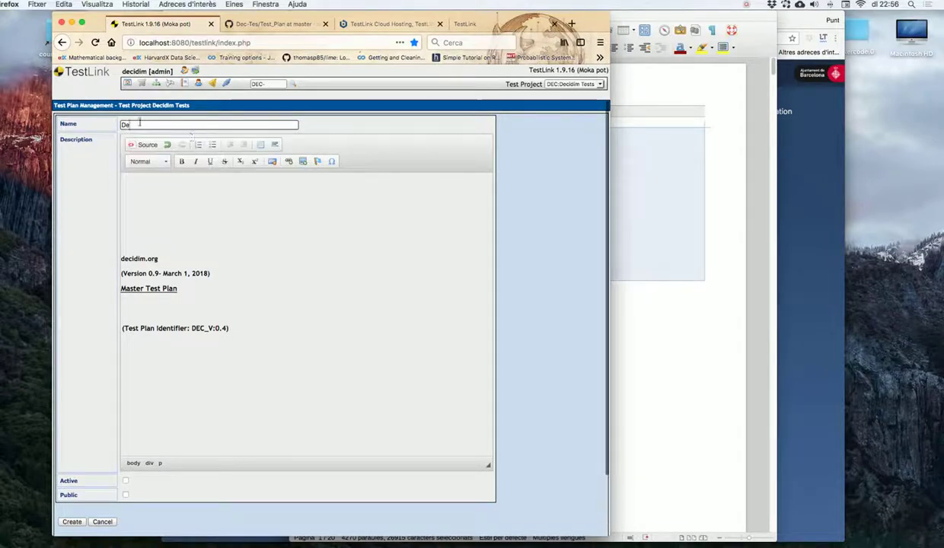
pyautogui.write('c')
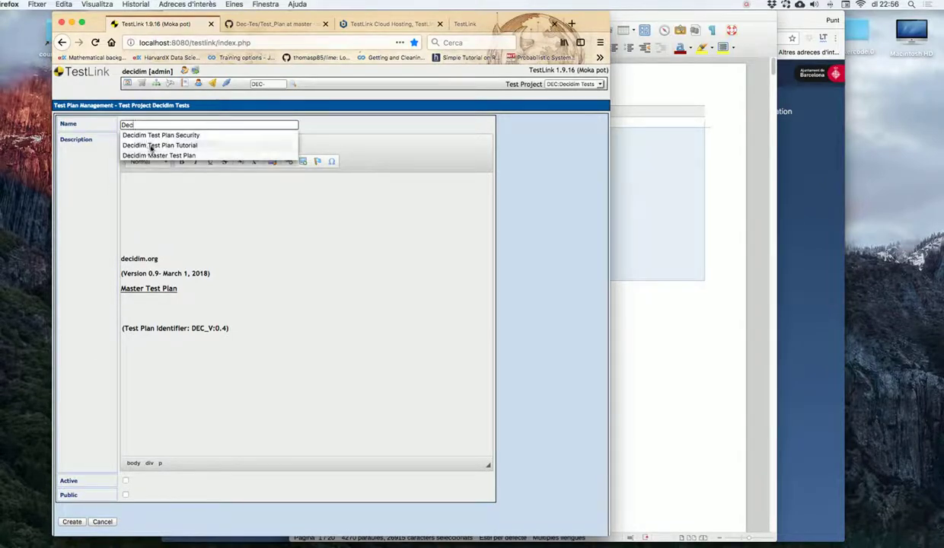
pyautogui.click(153, 146)
# - Mark the new test plan as active and public, and create it
pyautogui.scroll(-2, 526, 295)
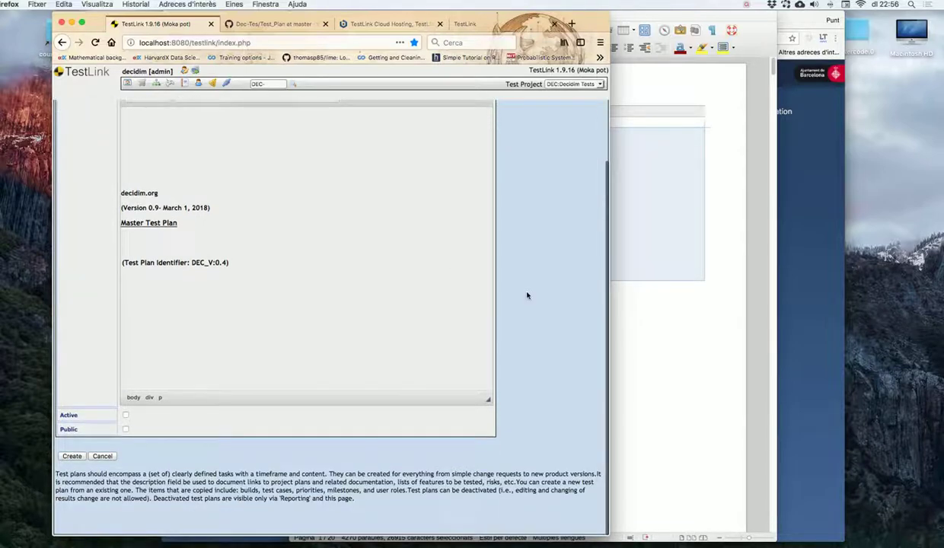
pyautogui.click(125, 416)
pyautogui.click(126, 429)
pyautogui.click(72, 456)
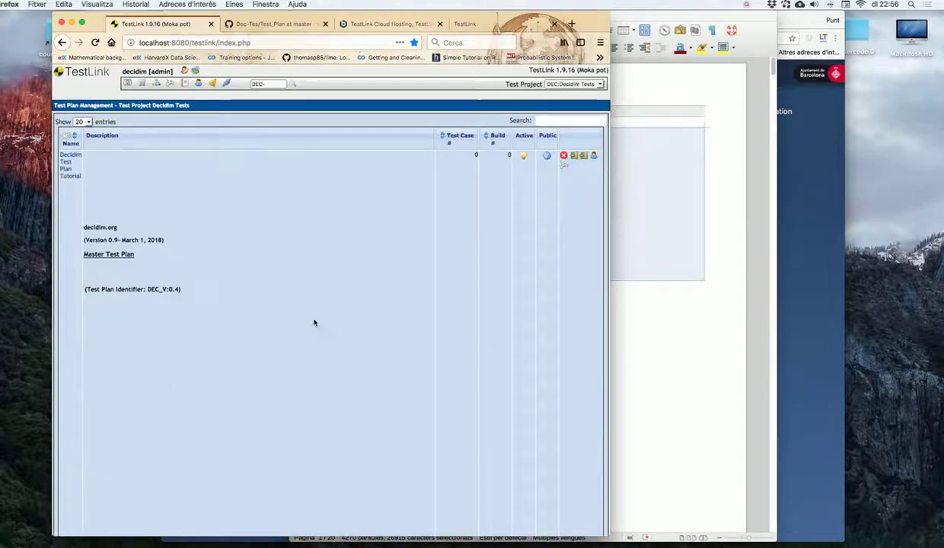
# - Examine the full description of the Decidim Test Plan Tutorial in the test plan list, from its title page to the footnotes
pyautogui.scroll(-3, 603, 146)
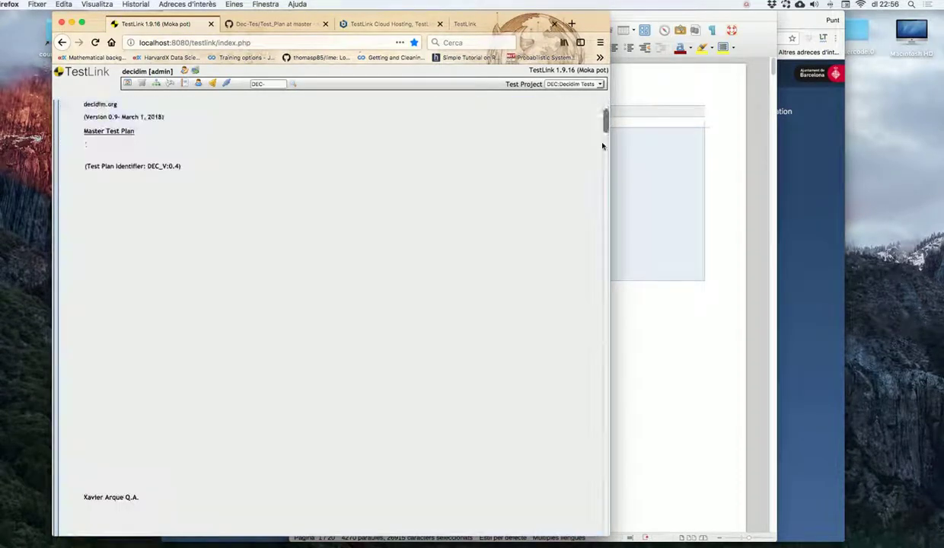
pyautogui.scroll(-10, 602, 160)
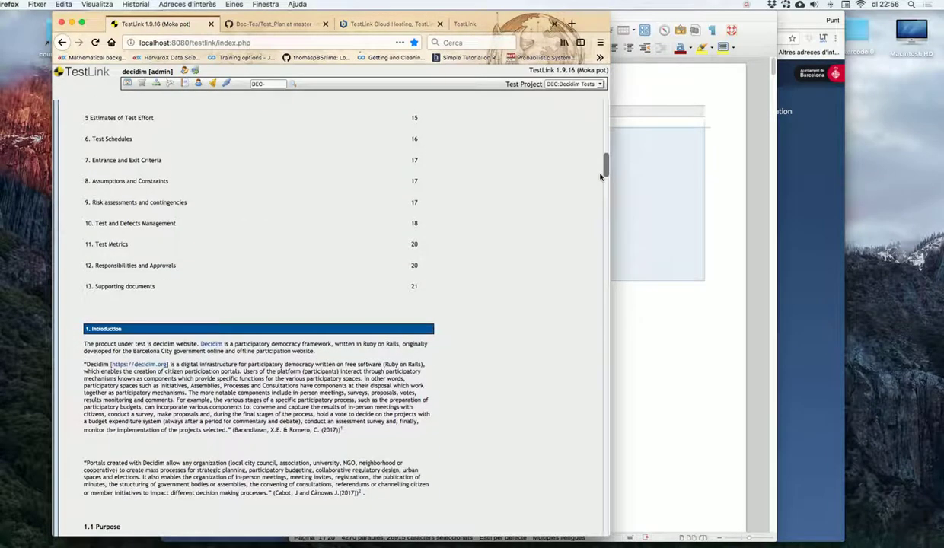
pyautogui.scroll(5, 601, 177)
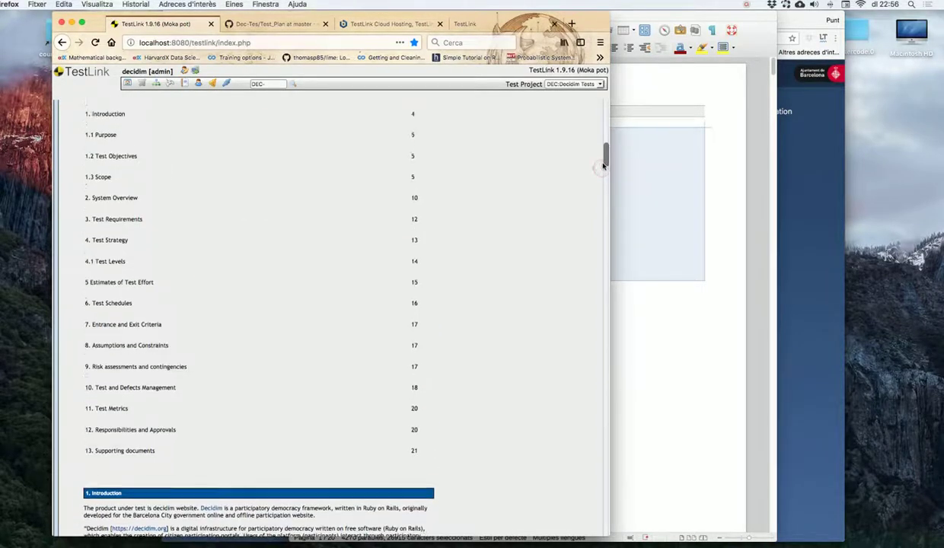
pyautogui.scroll(-15, 603, 166)
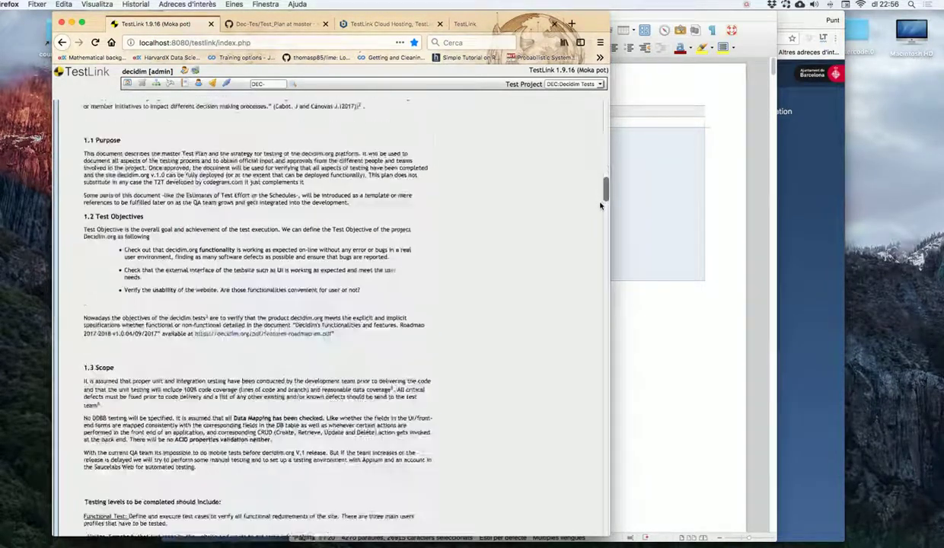
pyautogui.scroll(-20, 600, 220)
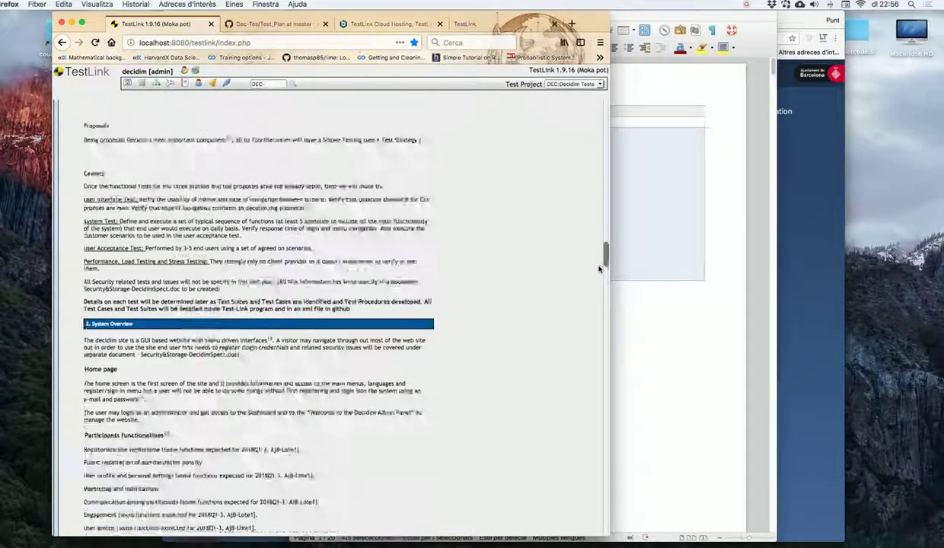
pyautogui.scroll(-20, 597, 285)
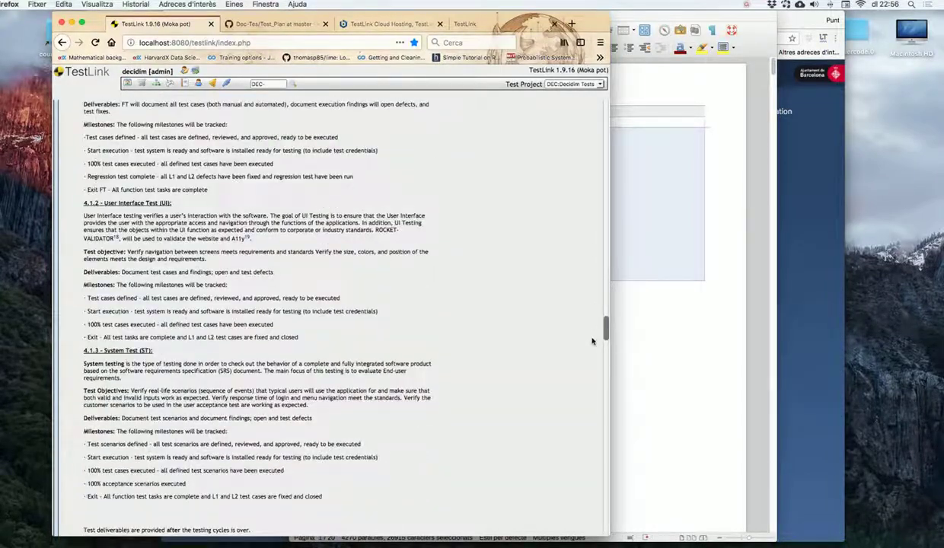
pyautogui.scroll(-20, 594, 380)
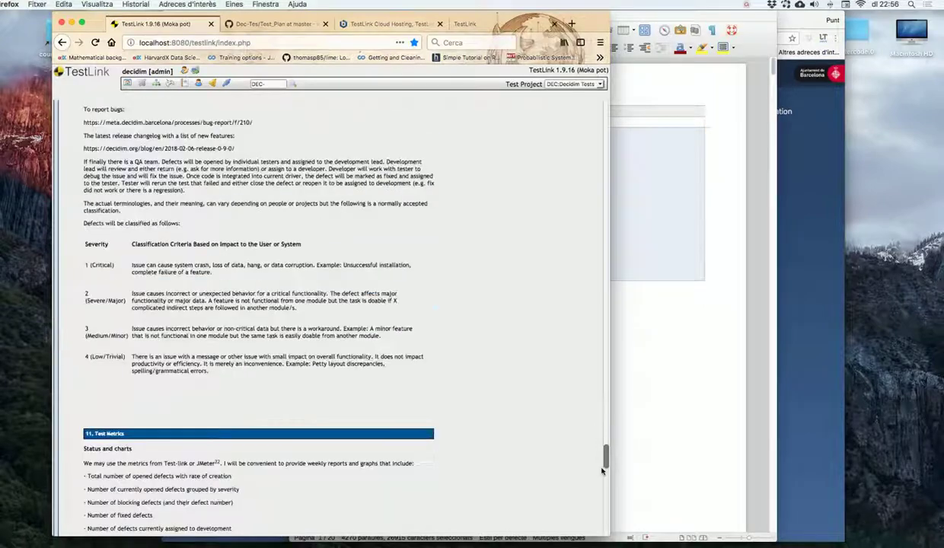
pyautogui.scroll(-20, 600, 504)
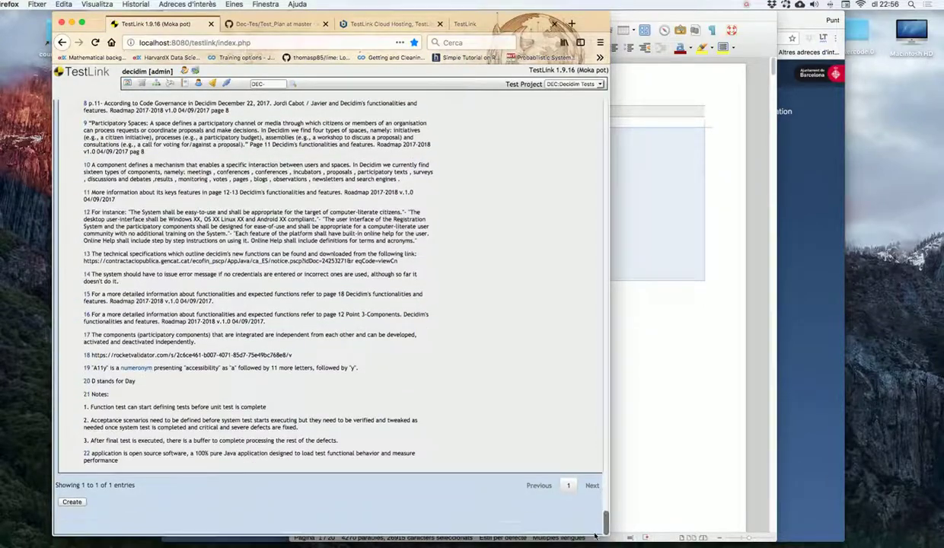
# - Start another new test plan in the Decidim Tests project and name it "Decidim Test Plan Security"
pyautogui.tripleClick(310, 307)
pyautogui.click(72, 503)
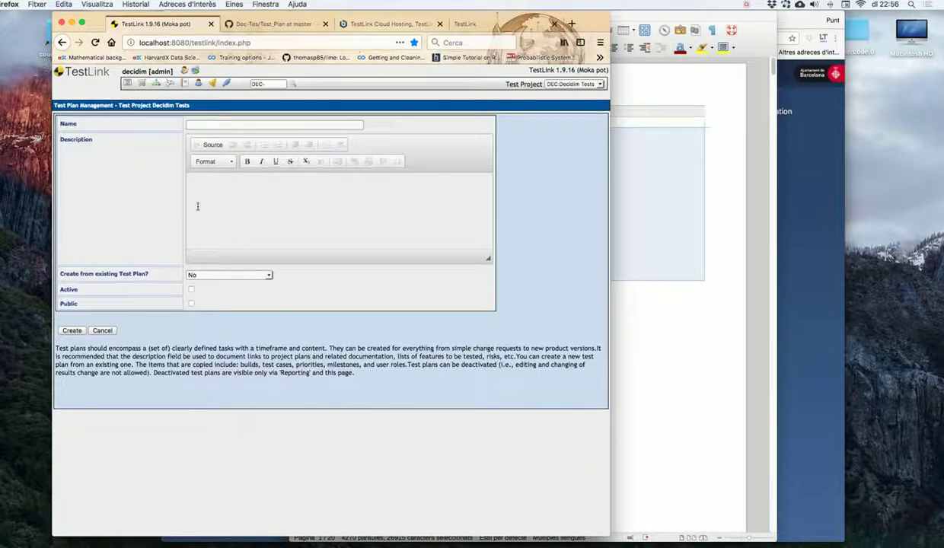
pyautogui.click(225, 124)
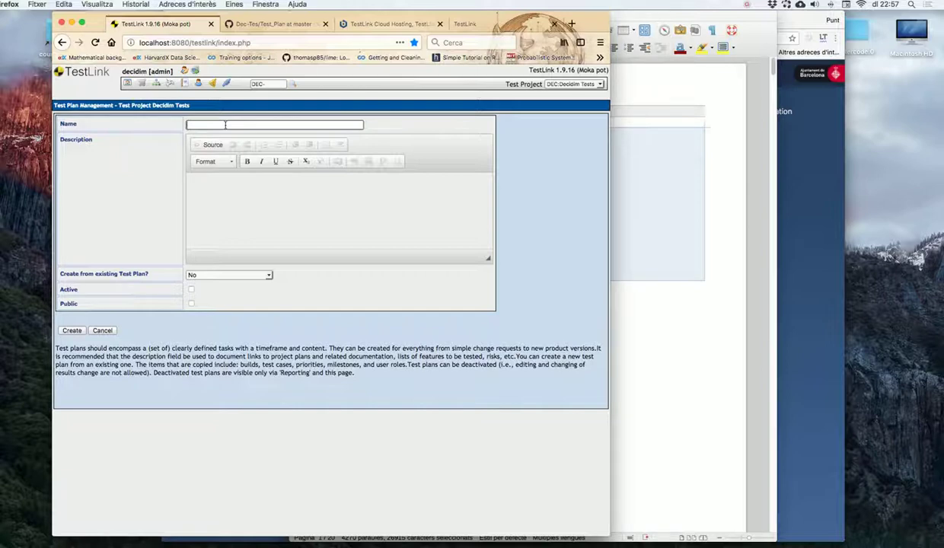
pyautogui.write('Tes')
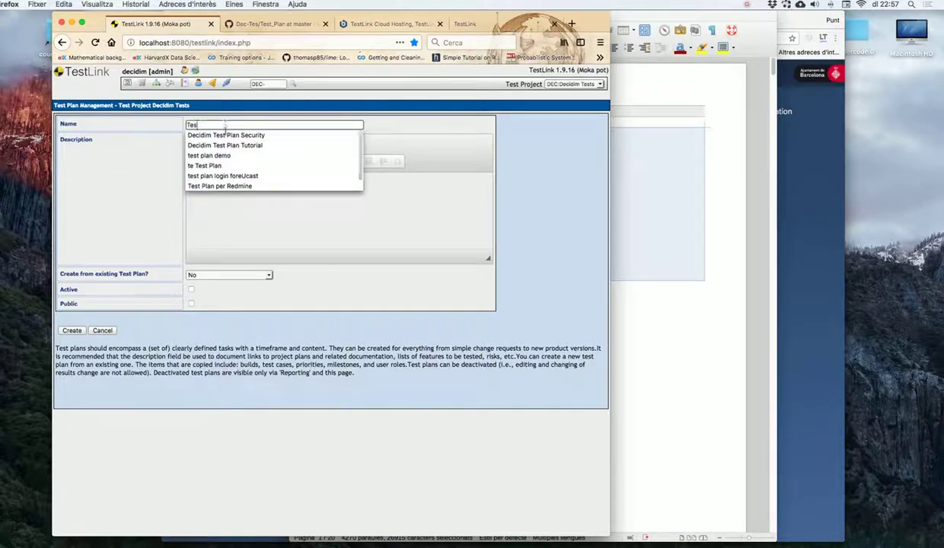
pyautogui.click(226, 135)
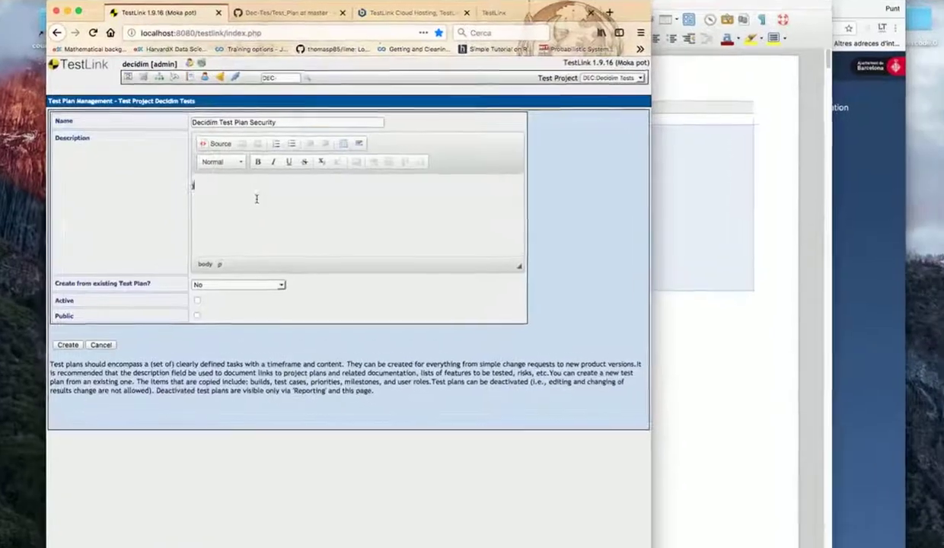
# - Give the security test plan the description "just for security issues" and create it as active
pyautogui.write('just for s')
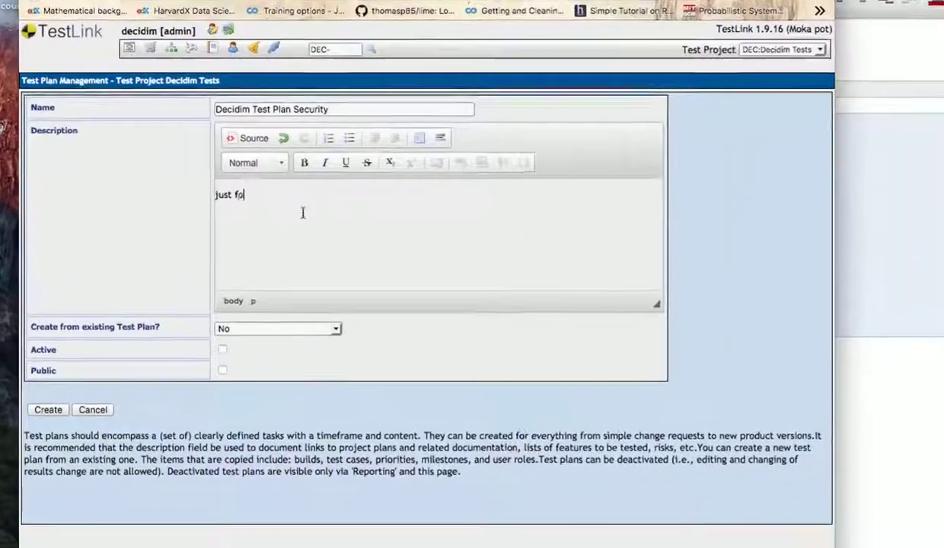
pyautogui.write('ecur')
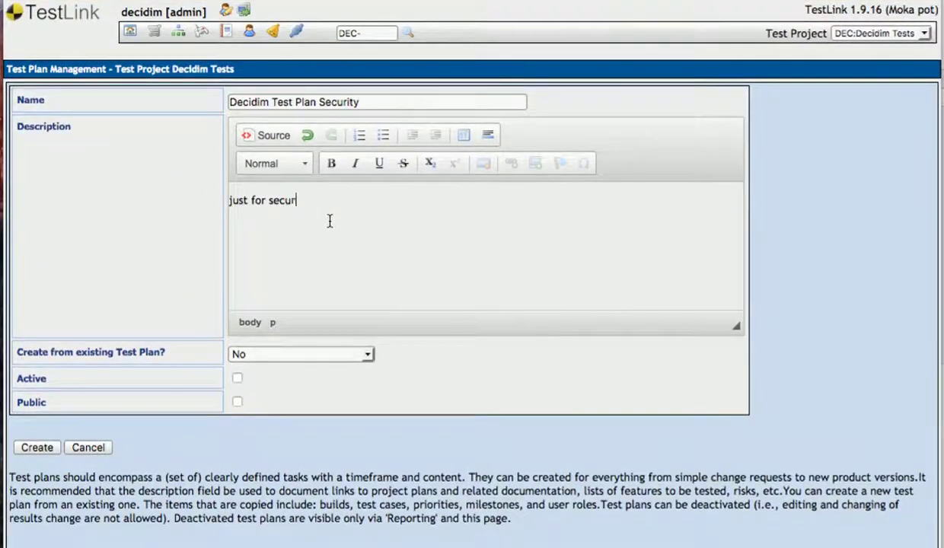
pyautogui.write('ity issues')
pyautogui.click(237, 379)
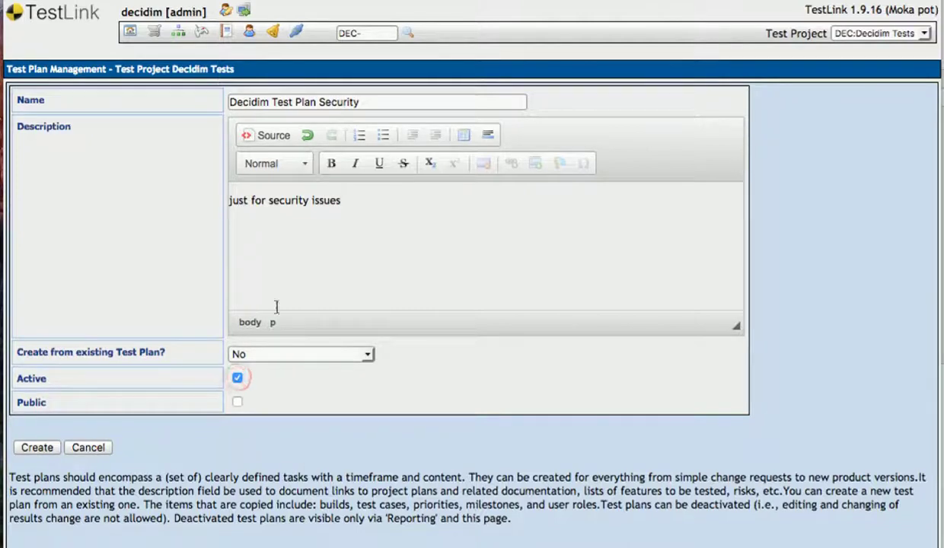
pyautogui.click(44, 450)
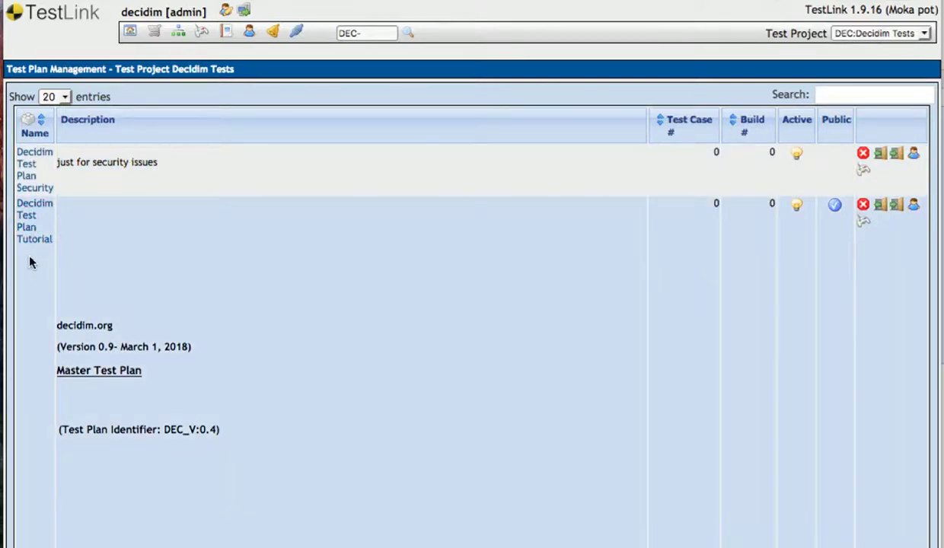
# - Start a new build for the Decidim Test Plan Security plan and title it "Version 0.0.1"
pyautogui.scroll(-5, 246, 370)
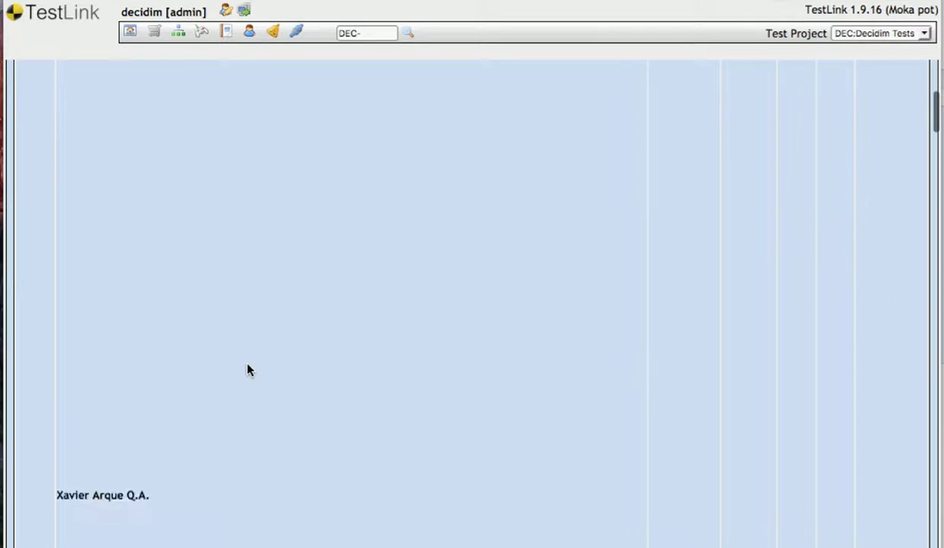
pyautogui.scroll(5, 247, 370)
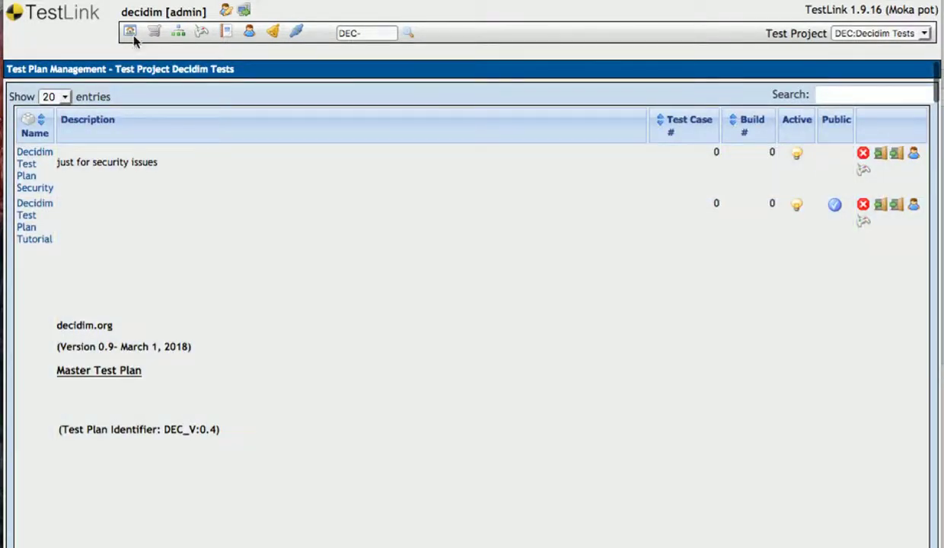
pyautogui.click(130, 33)
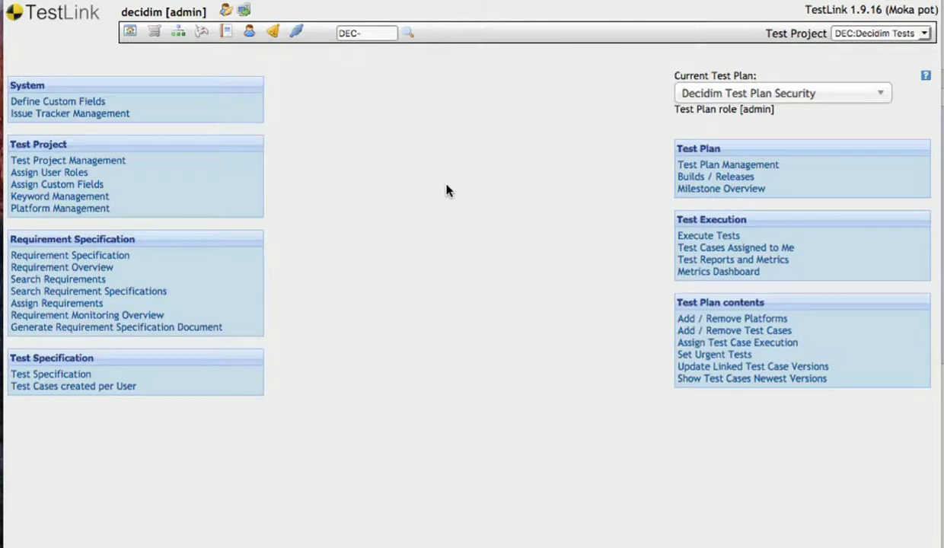
pyautogui.click(690, 178)
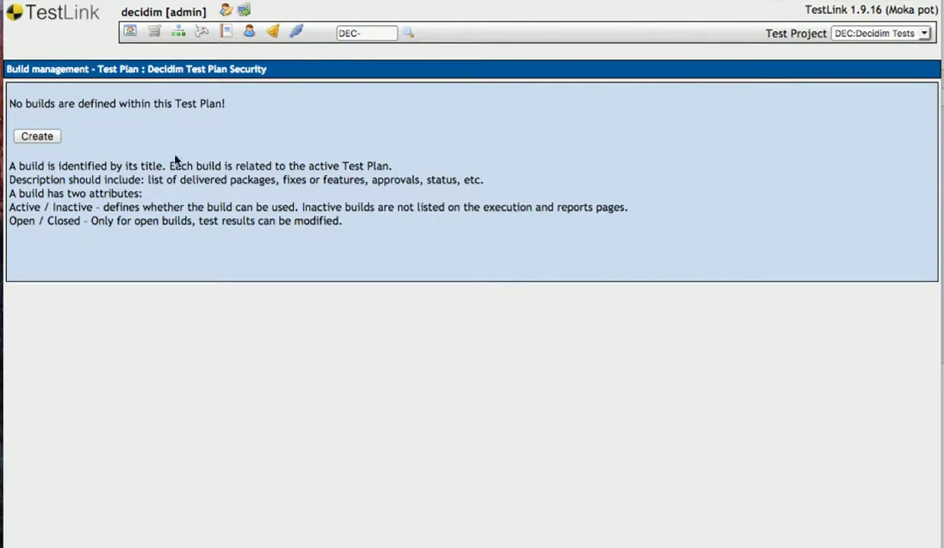
pyautogui.click(31, 139)
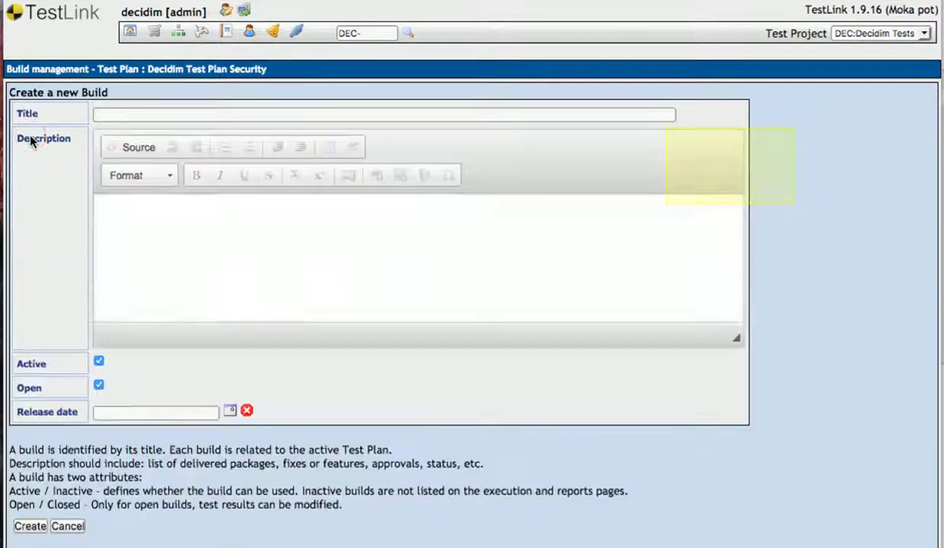
pyautogui.click(252, 112)
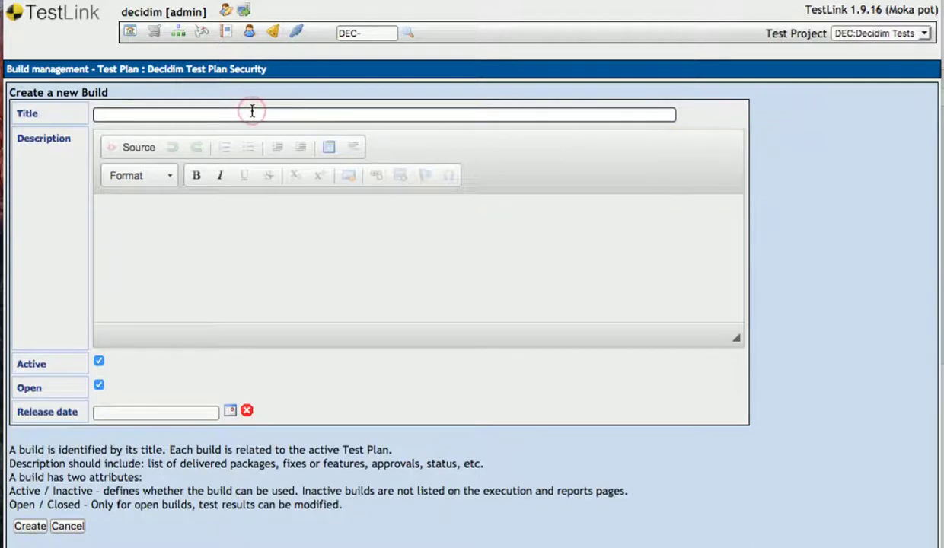
pyautogui.write('Version')
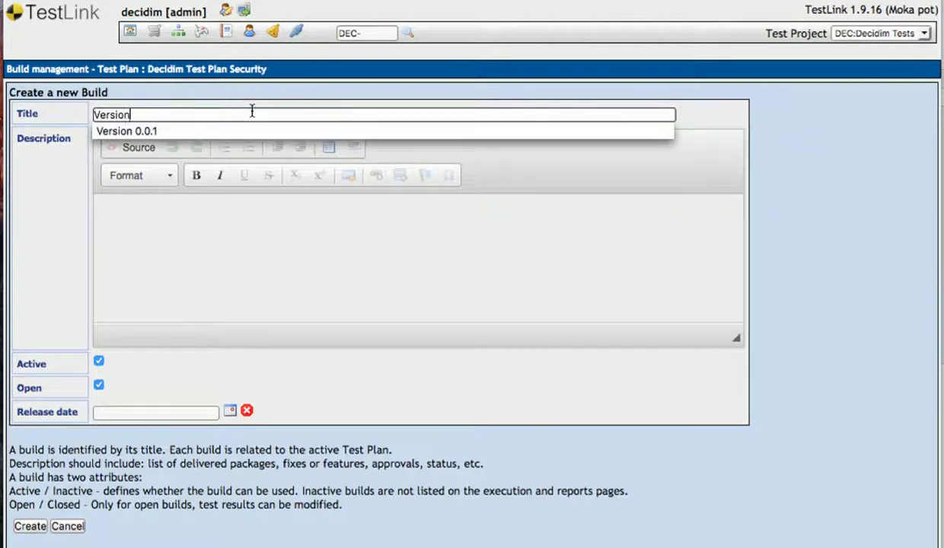
pyautogui.click(251, 113)
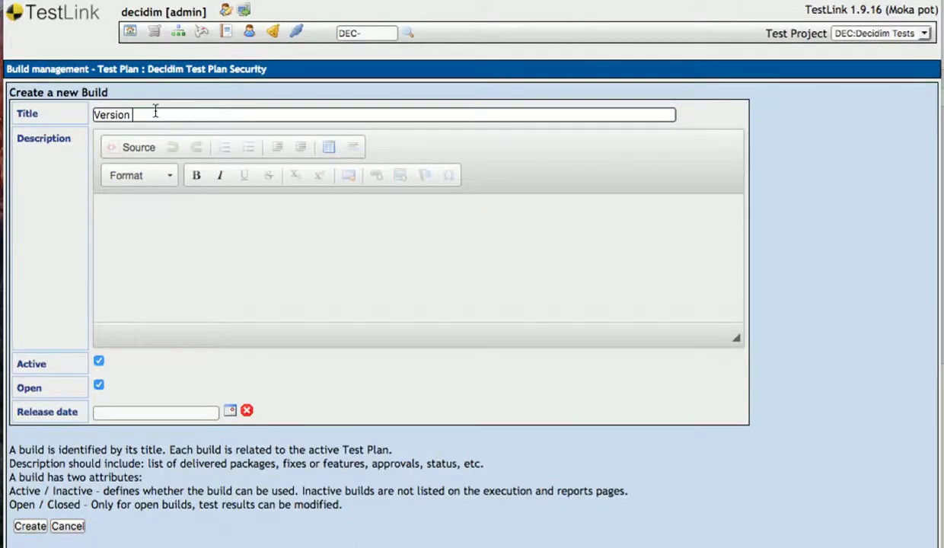
pyautogui.write('0.0.')
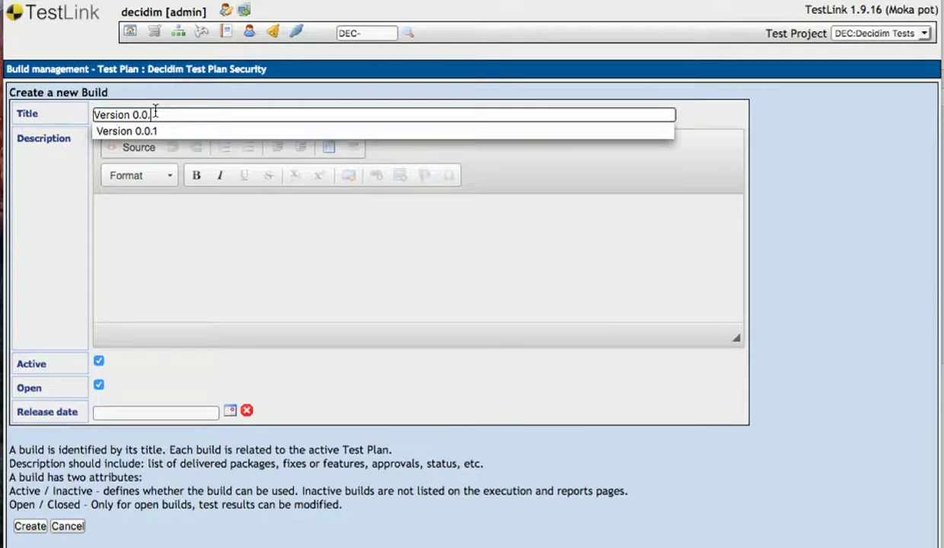
pyautogui.write('1')
# - Enter "Primera instalación de Decidim" as the new build's description
pyautogui.click(181, 221)
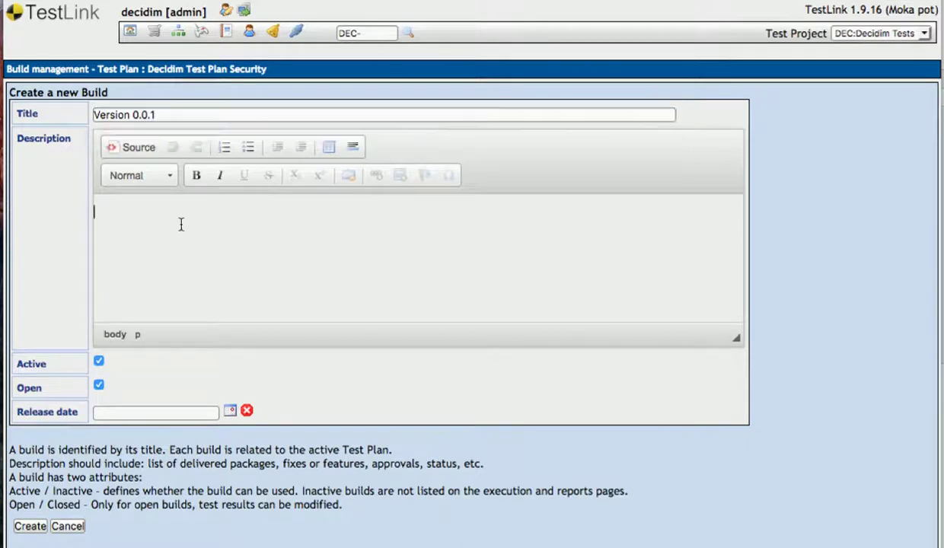
pyautogui.write('Primera')
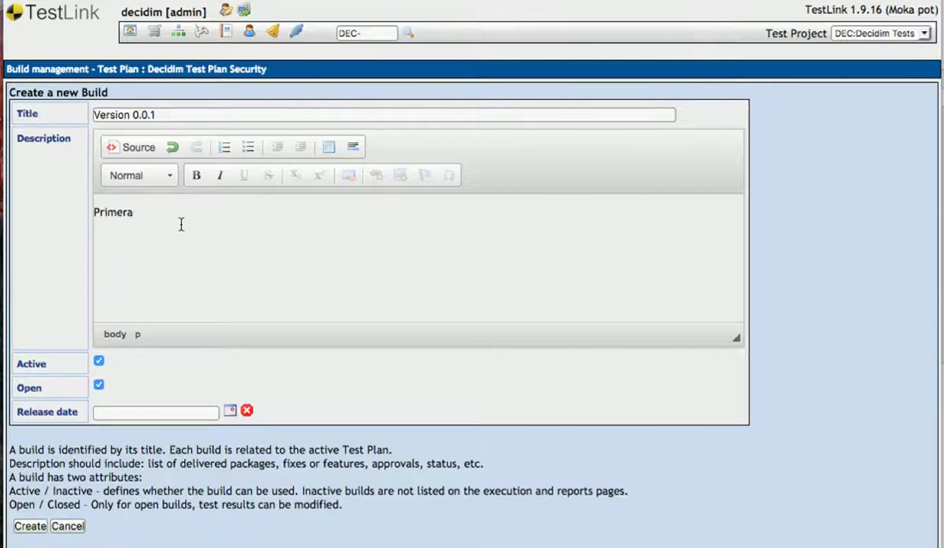
pyautogui.write(' instalación de Decidim')
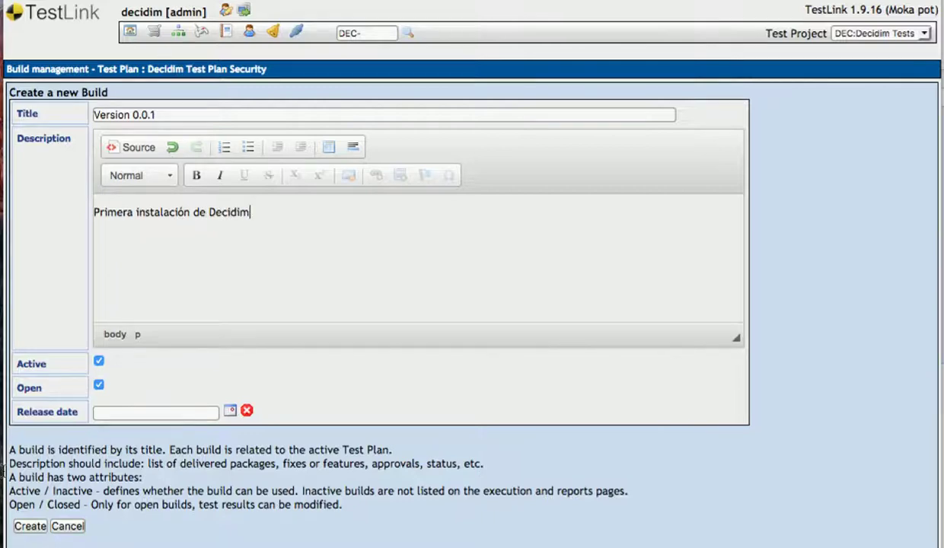
# - Set the build's release date to 08/25/2018 and create the build
pyautogui.click(230, 411)
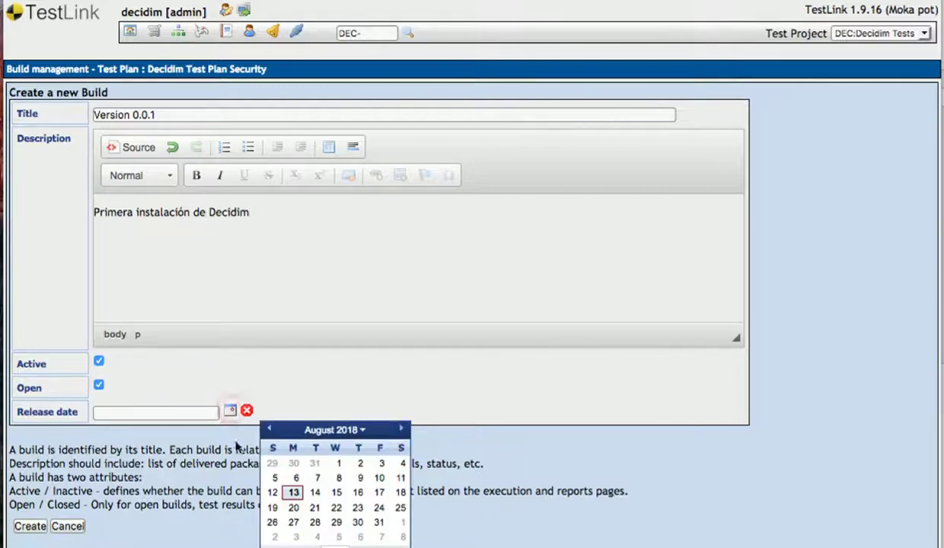
pyautogui.click(401, 507)
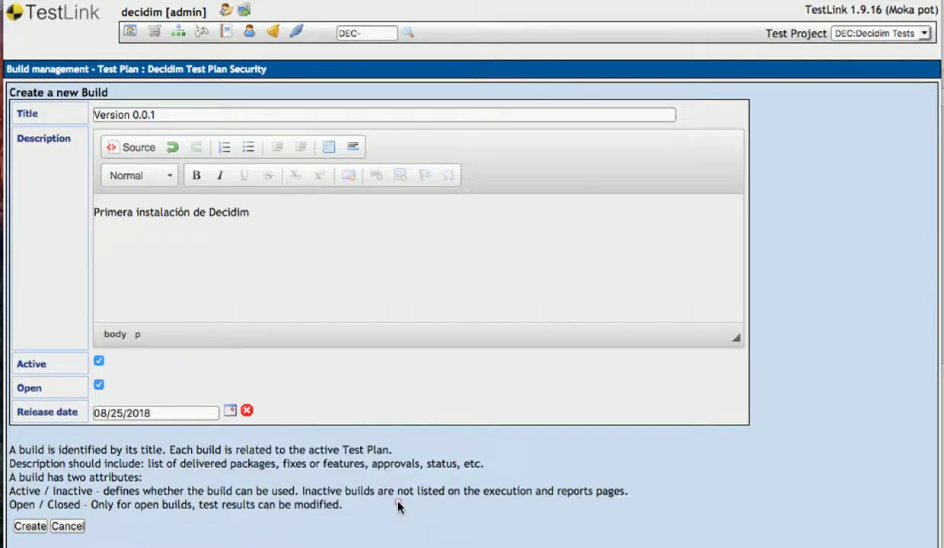
pyautogui.click(31, 526)
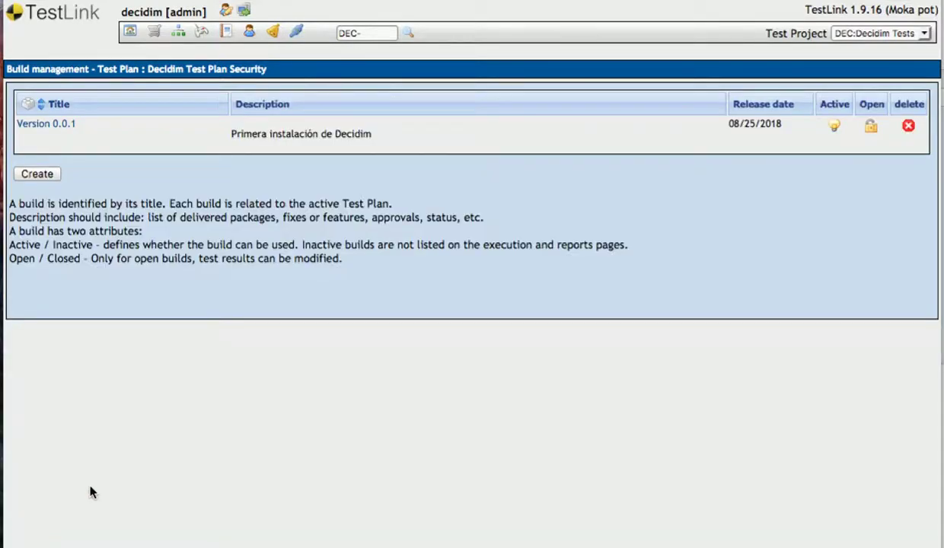
# - Open the project's Requirement Specification page in TestLink, and open the Requierements folder of the Dec-Tes repository on GitHub
pyautogui.click(131, 32)
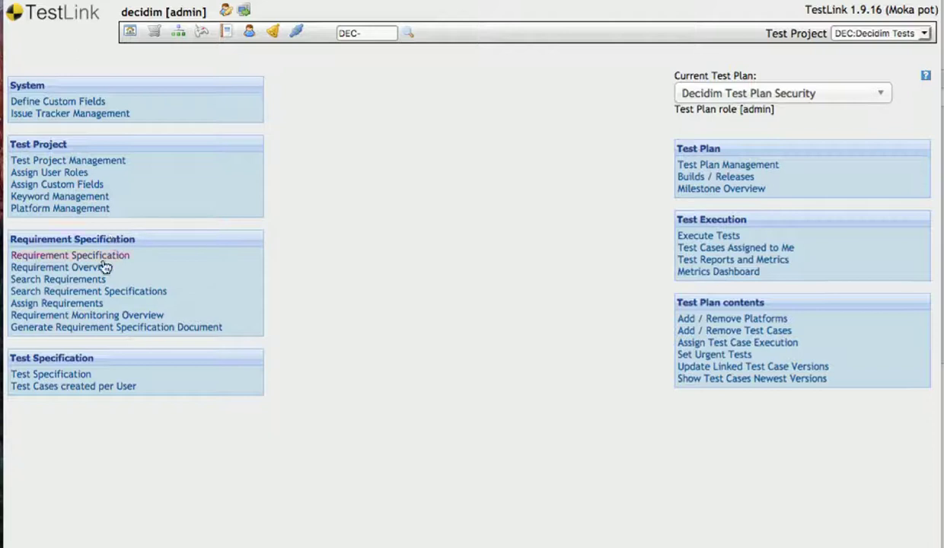
pyautogui.click(64, 259)
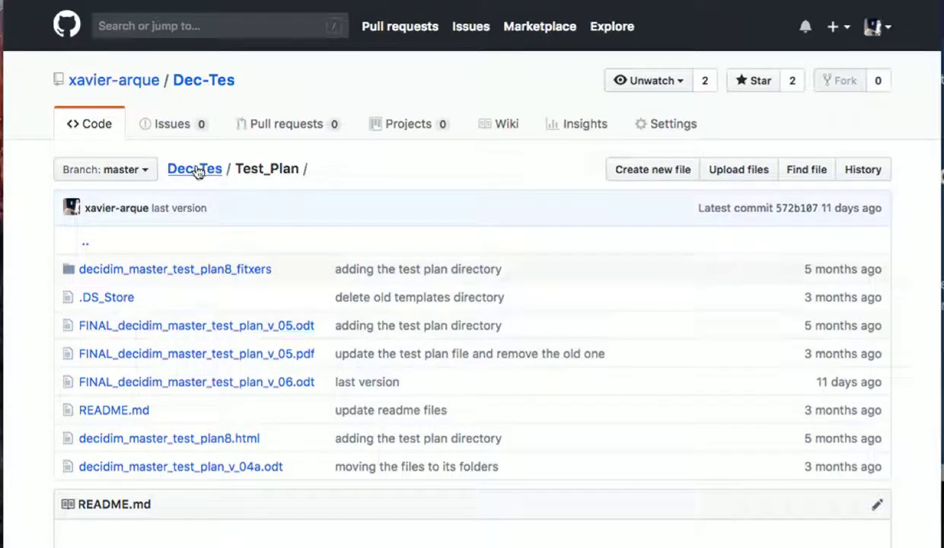
pyautogui.click(196, 170)
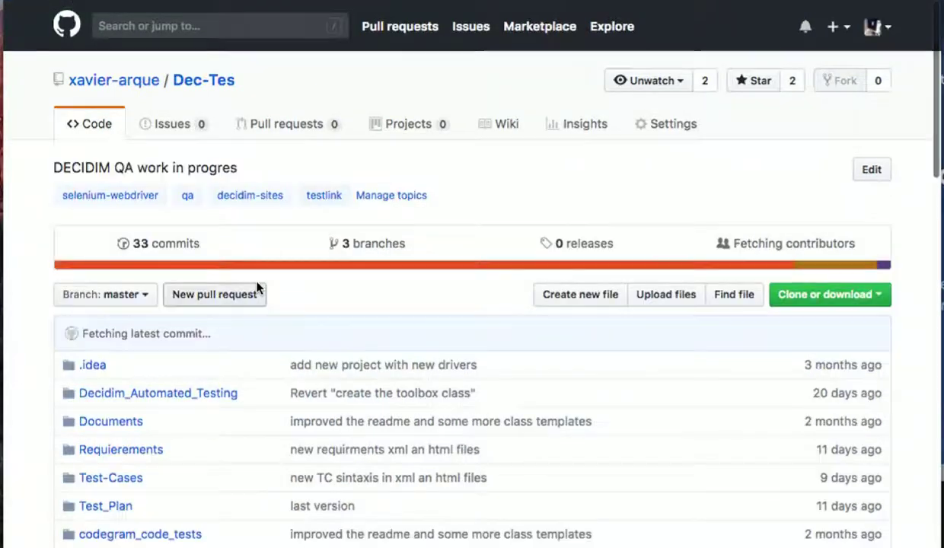
pyautogui.click(114, 453)
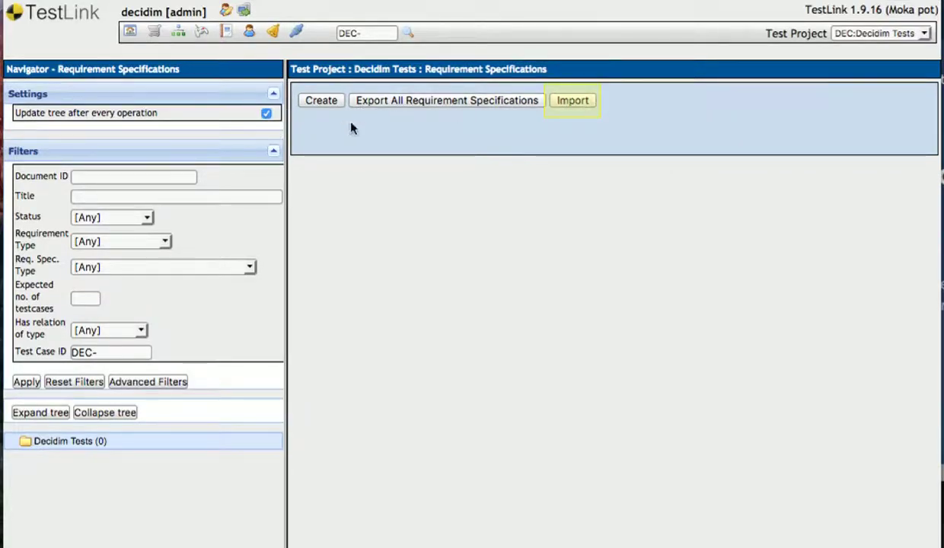
# - Import the requirement specifications into Decidim Tests from the XML file all-req_1-VIII-18.xml in the Requierements folder
pyautogui.click(569, 100)
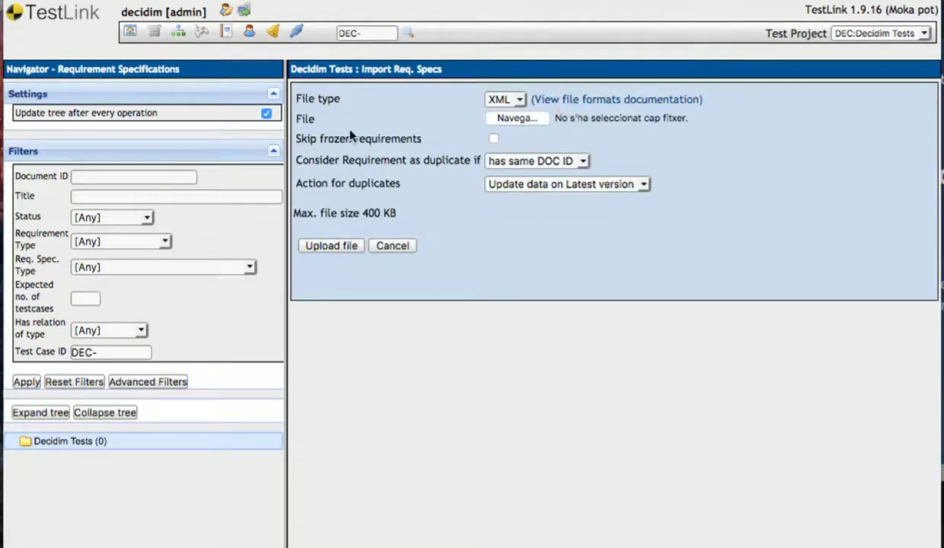
pyautogui.click(516, 118)
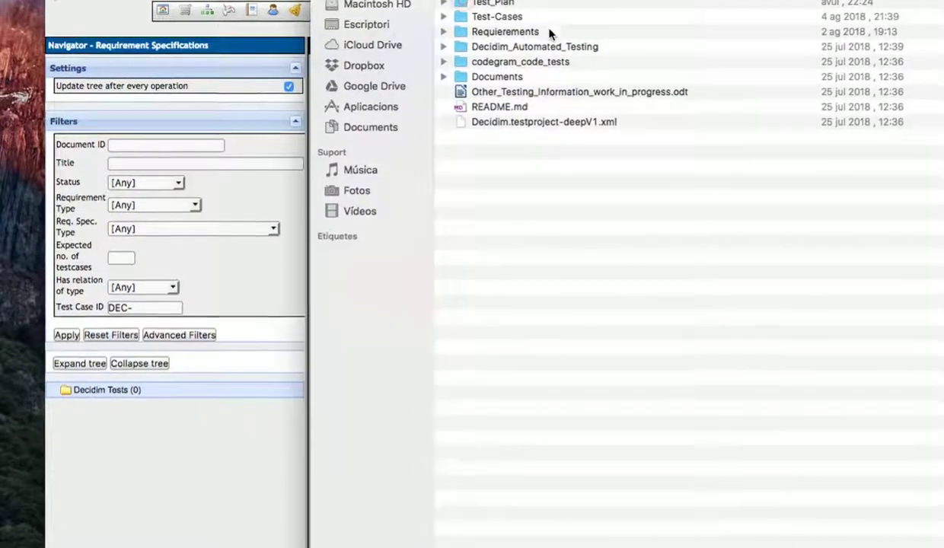
pyautogui.click(444, 31)
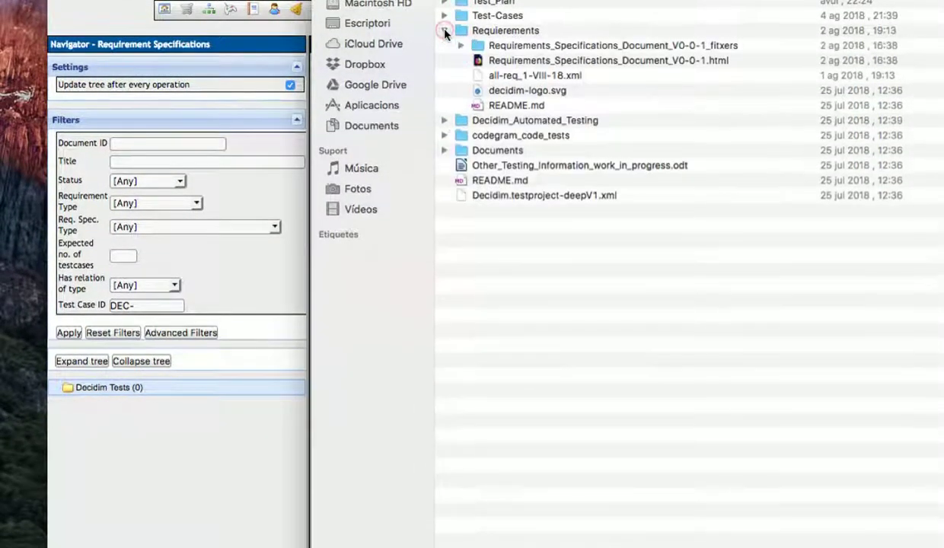
pyautogui.click(533, 76)
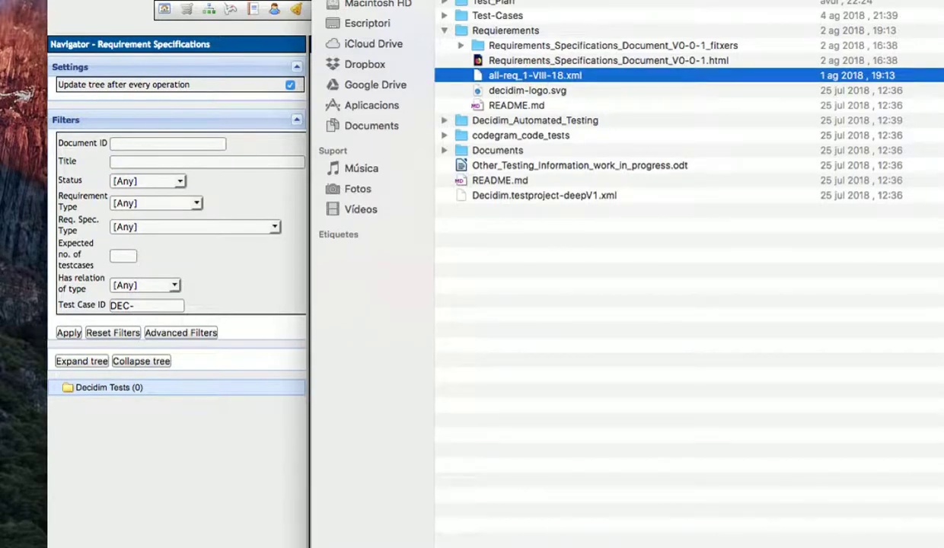
pyautogui.press('Return')
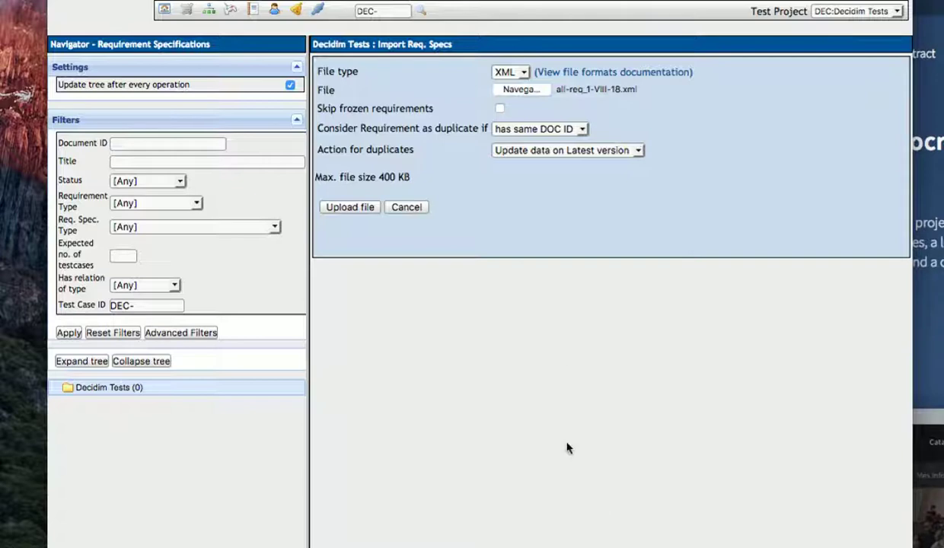
pyautogui.click(350, 208)
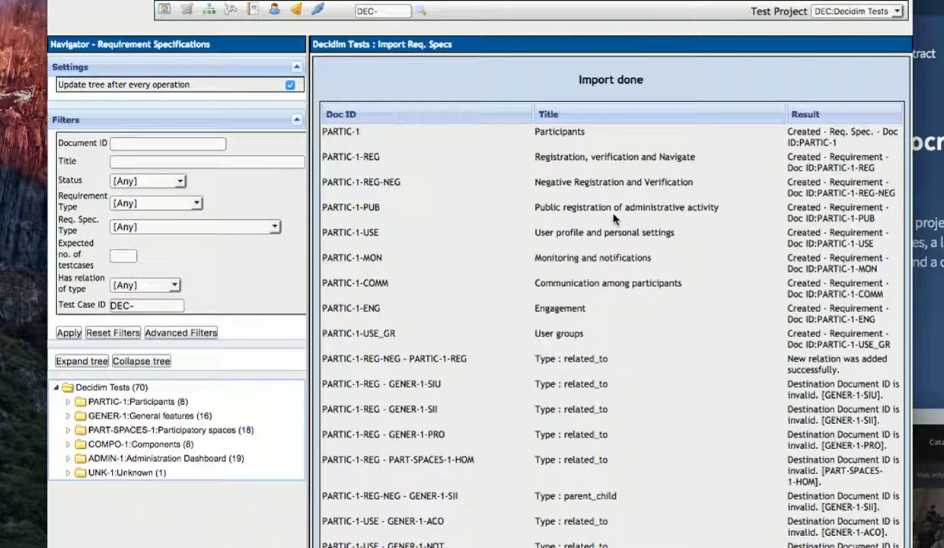
# - Review the import results, and view the PARTIC-1-REG requirement and its parent PARTIC-1 Participants specification
pyautogui.scroll(-3, 906, 164)
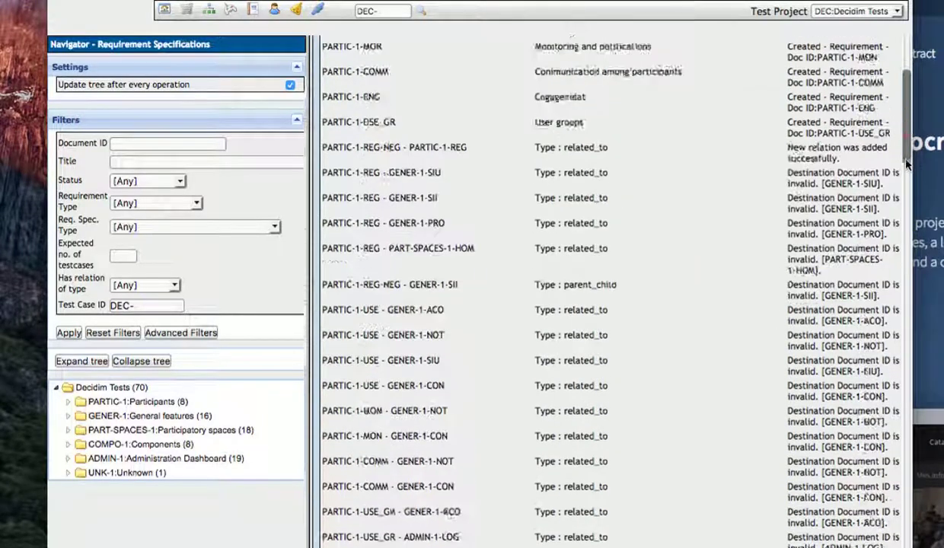
pyautogui.moveTo(906, 164); pyautogui.dragTo(927, 308)
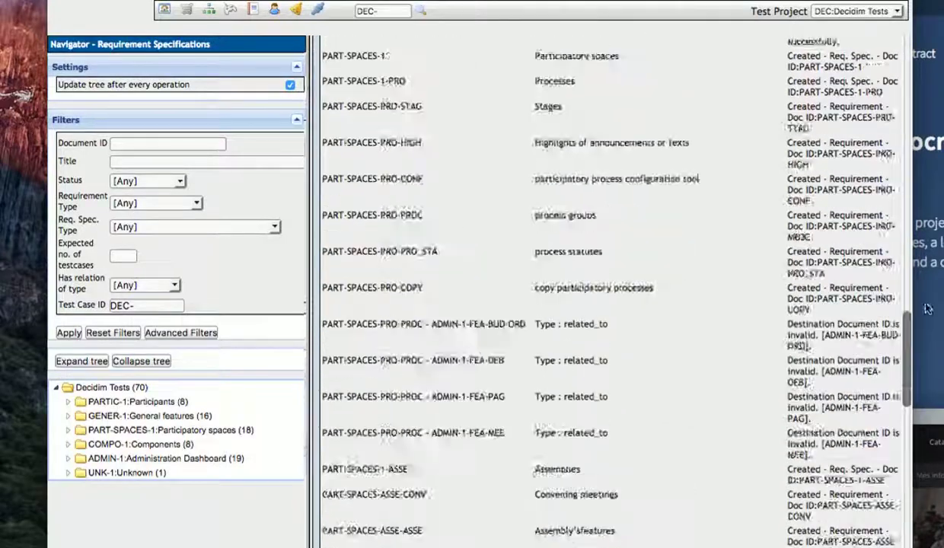
pyautogui.scroll(15, 731, 290)
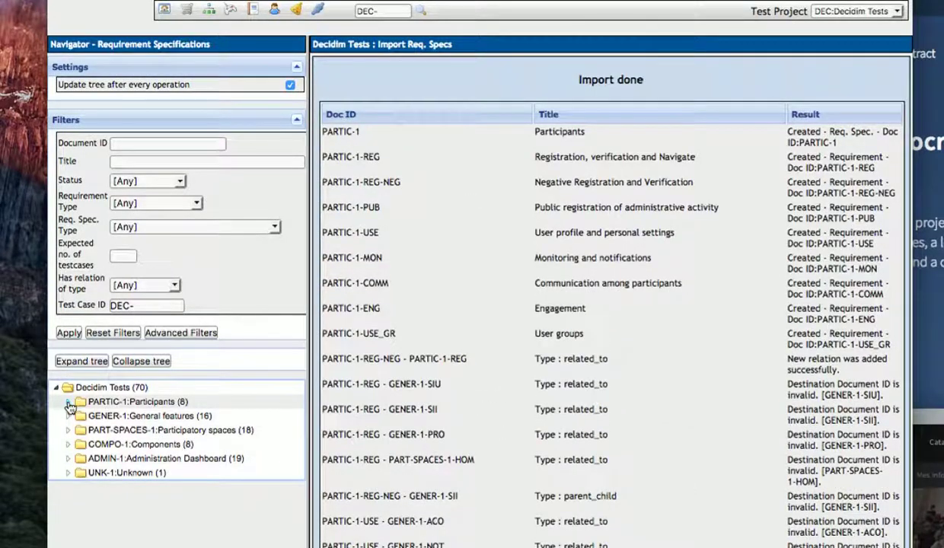
pyautogui.click(68, 402)
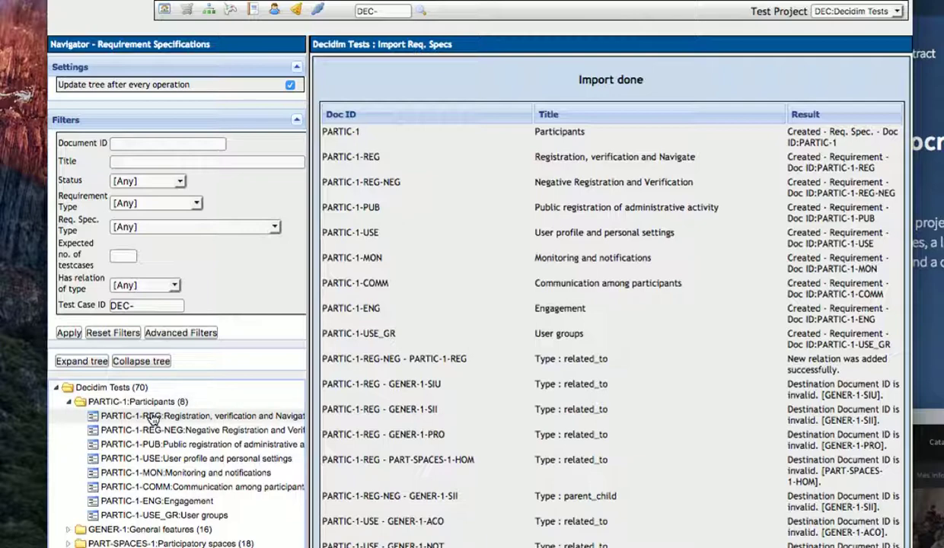
pyautogui.click(152, 417)
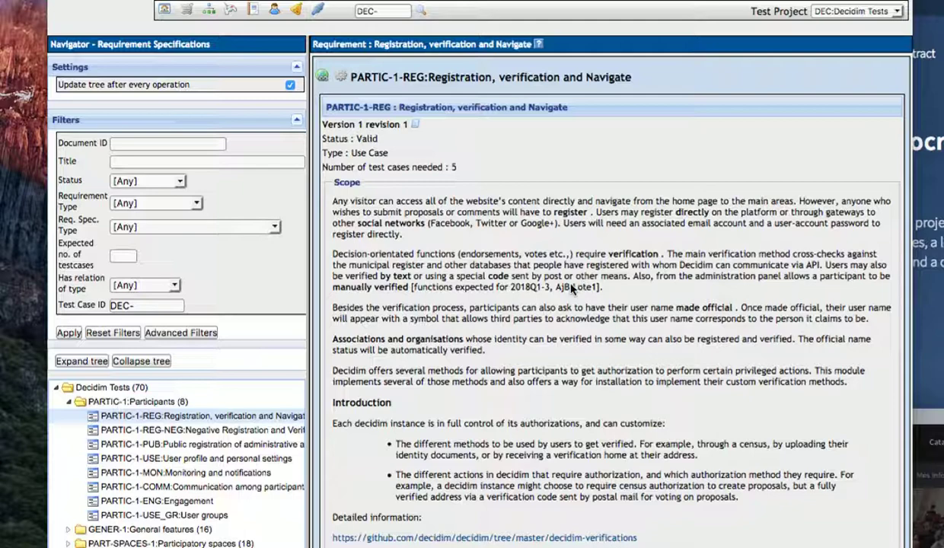
pyautogui.press('Up')
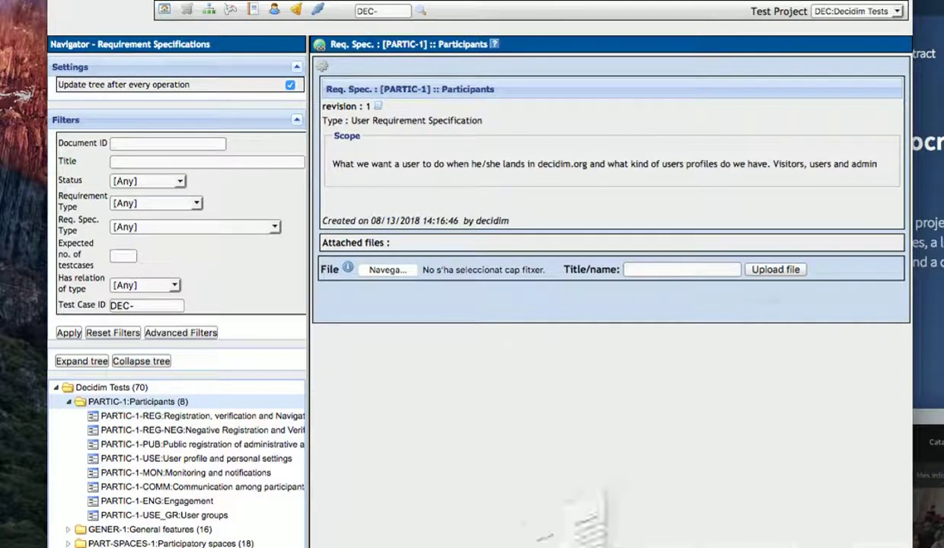
# - Switch to Finder and open Requirements_Specifications_Document_V0-0-1.html from the Requierements folder of Dec-Tes
pyautogui.moveTo(788, 289); pyautogui.dragTo(381, 165)
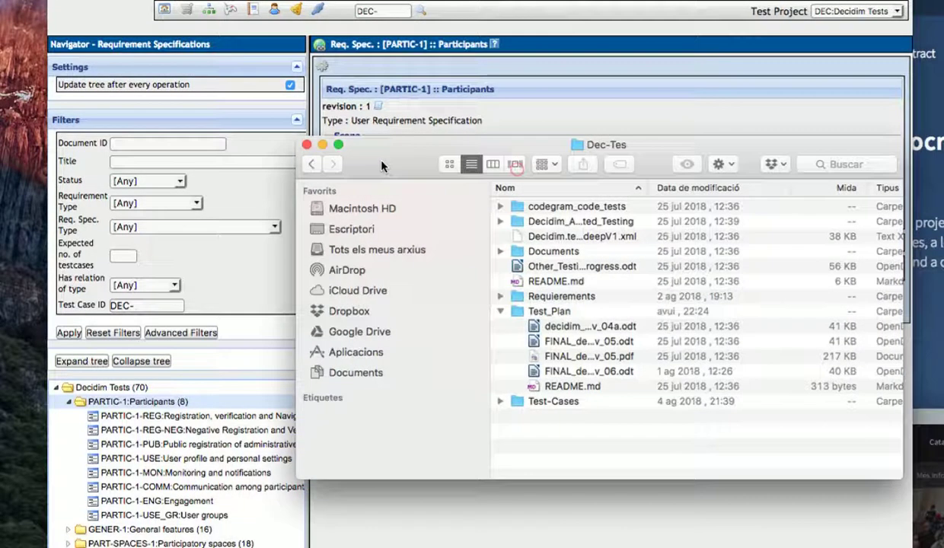
pyautogui.doubleClick(516, 298)
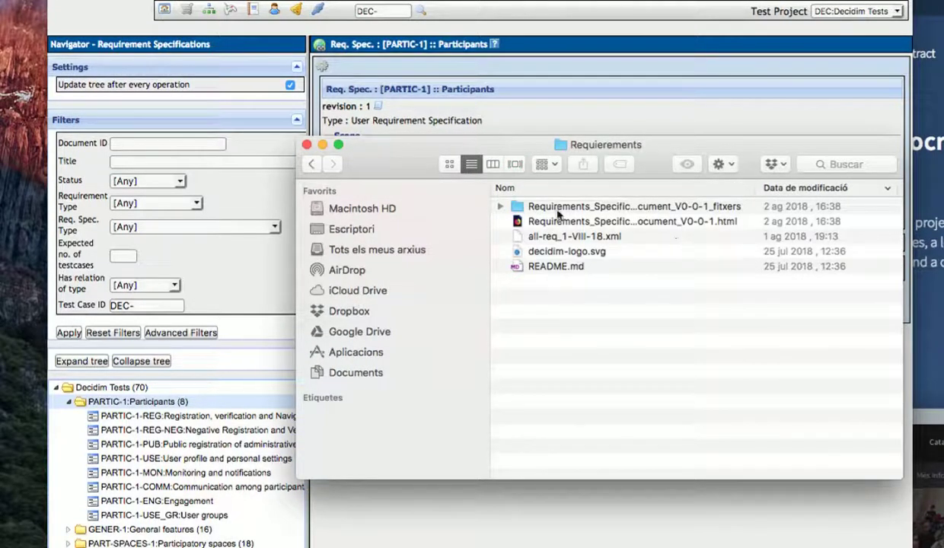
pyautogui.click(538, 222)
pyautogui.doubleClick(539, 223)
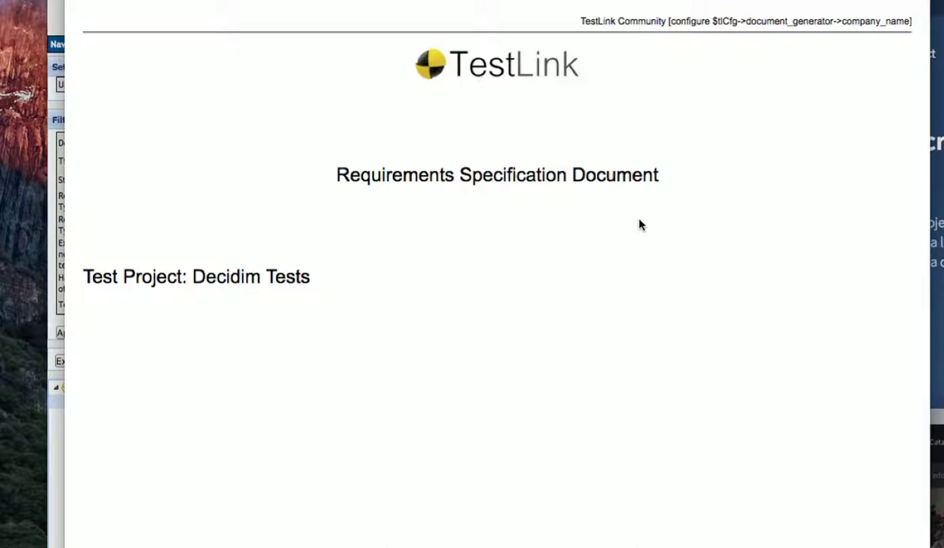
# - Look through the document's table of contents and go to the PARTIC-1-REG Registration, verification and Navigate section
pyautogui.scroll(-10, 640, 224)
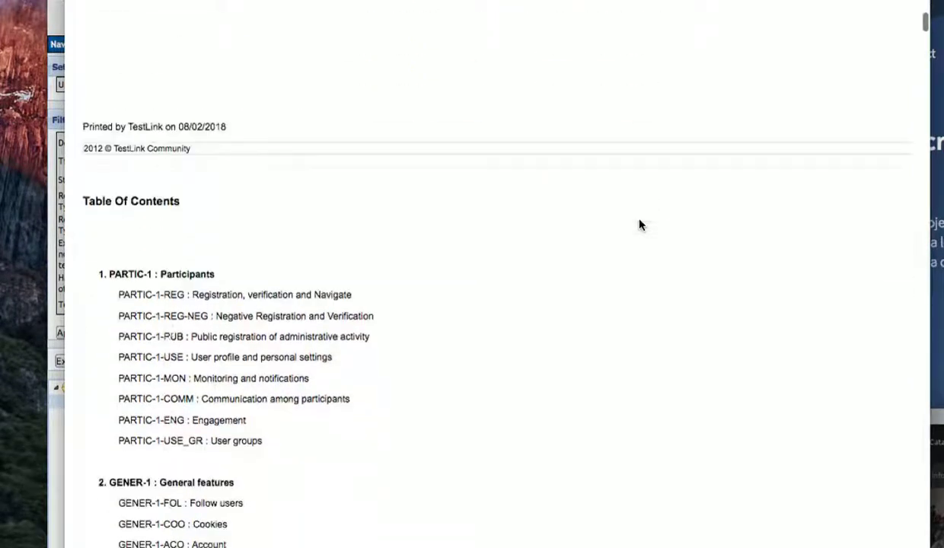
pyautogui.scroll(-4, 639, 225)
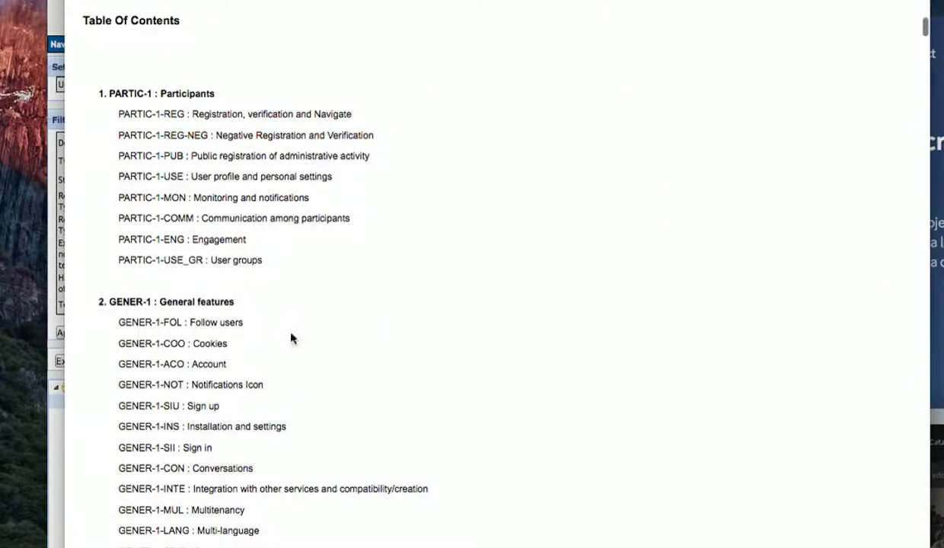
pyautogui.scroll(-2, 489, 141)
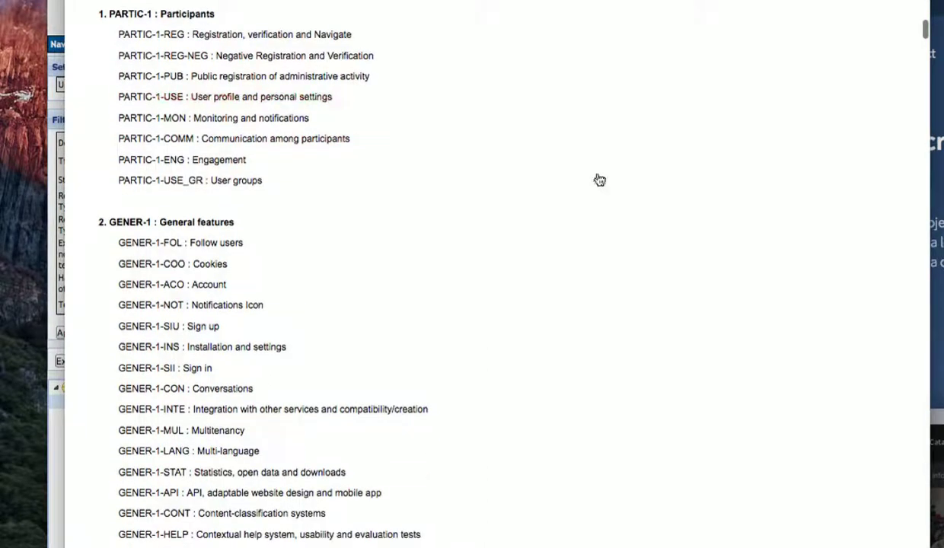
pyautogui.scroll(1, 554, 177)
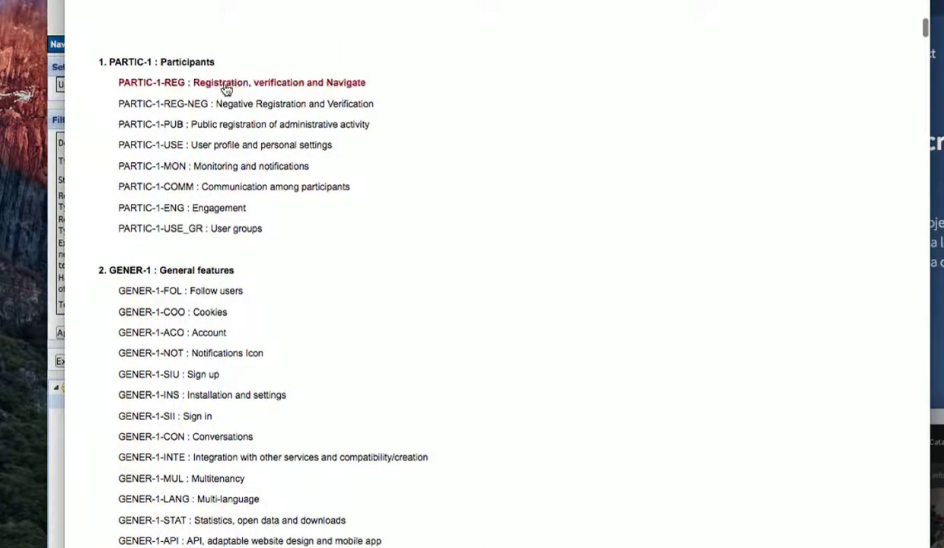
pyautogui.click(280, 84)
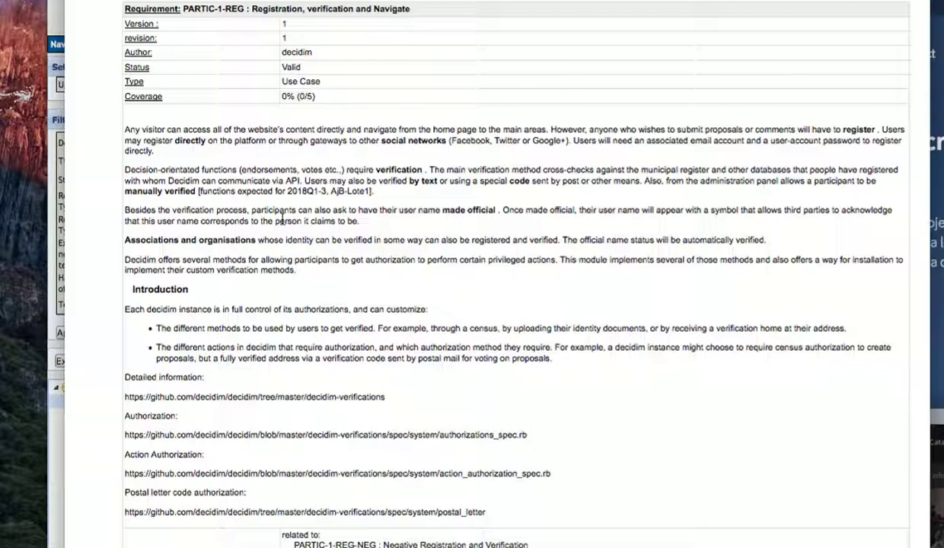
pyautogui.scroll(-3, 452, 286)
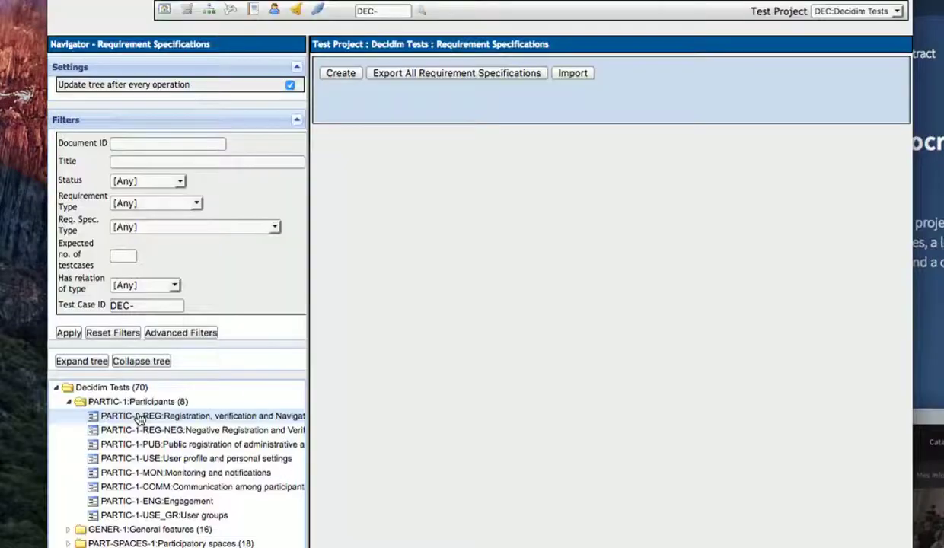
# - Open the PARTIC-1-REG requirement in TestLink and examine its status, type, number of test cases needed, scope, coverage and relations
pyautogui.click(139, 417)
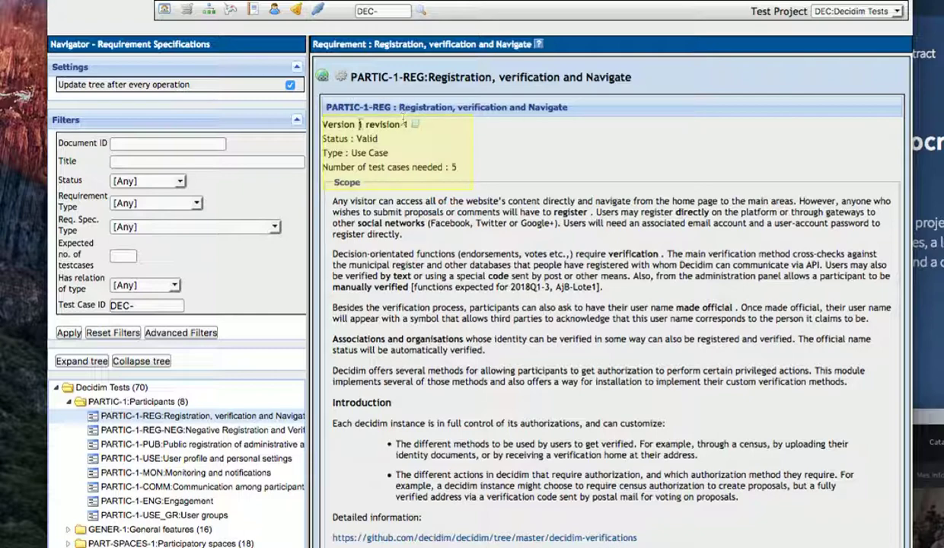
pyautogui.moveTo(359, 126)
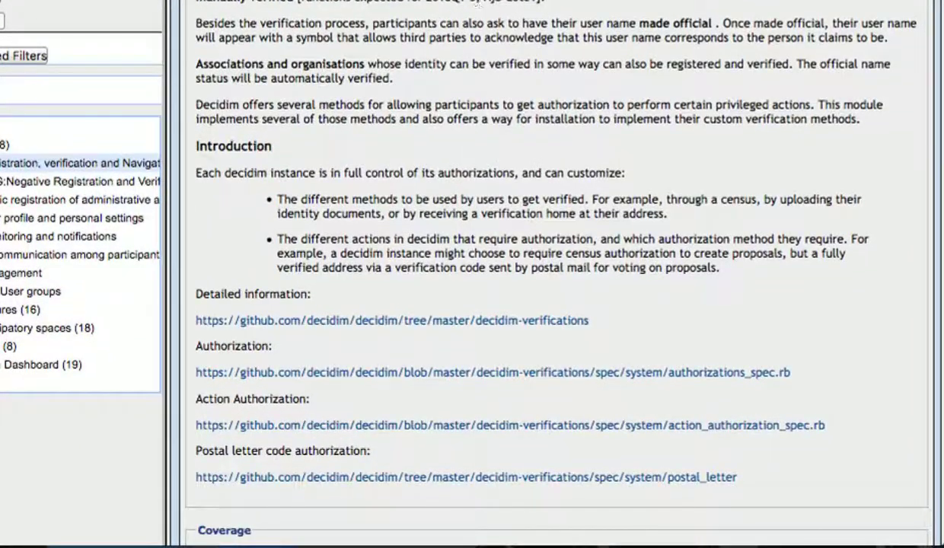
pyautogui.scroll(-5, 555, 274)
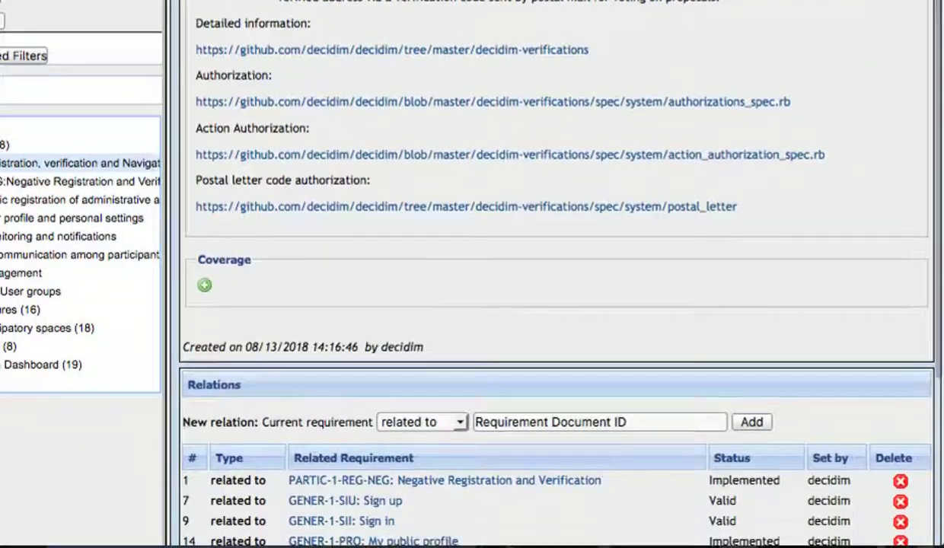
pyautogui.scroll(-5, 508, 114)
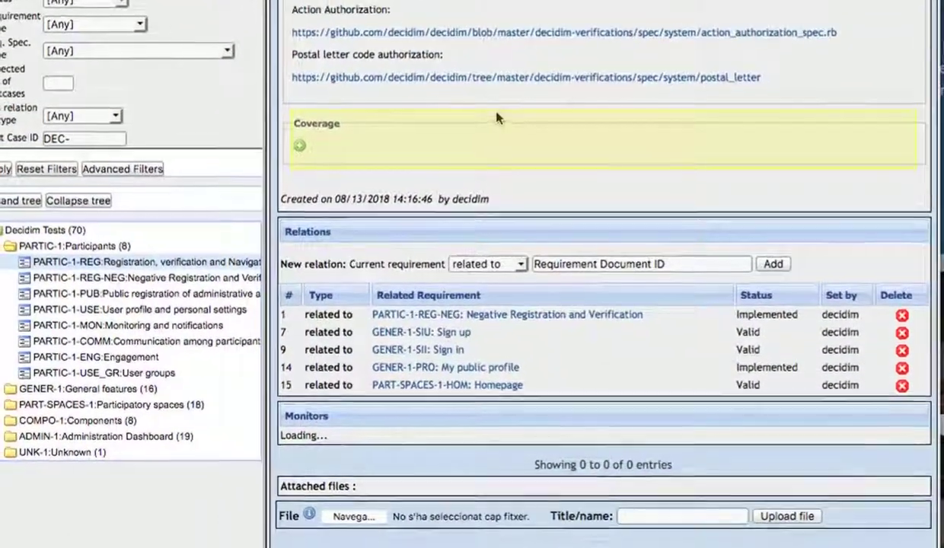
pyautogui.scroll(2, 496, 118)
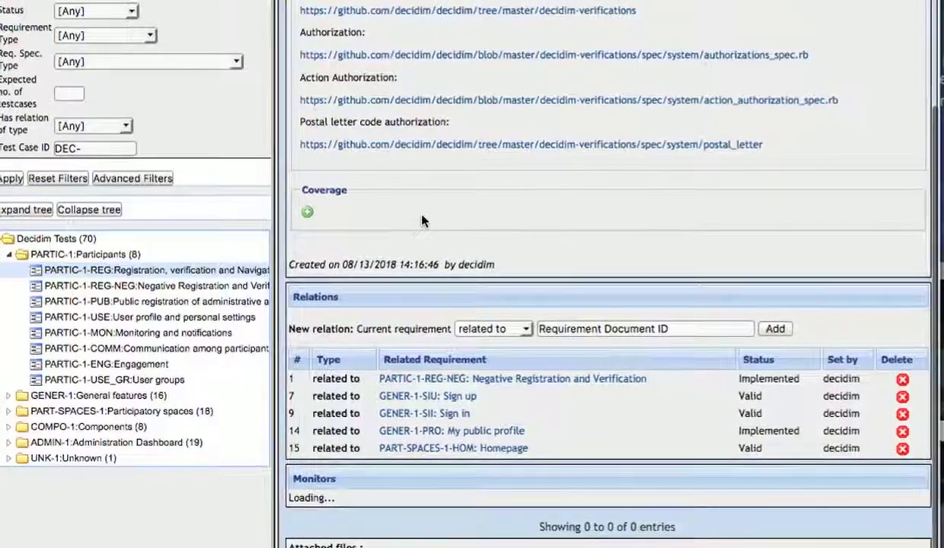
pyautogui.scroll(4, 422, 221)
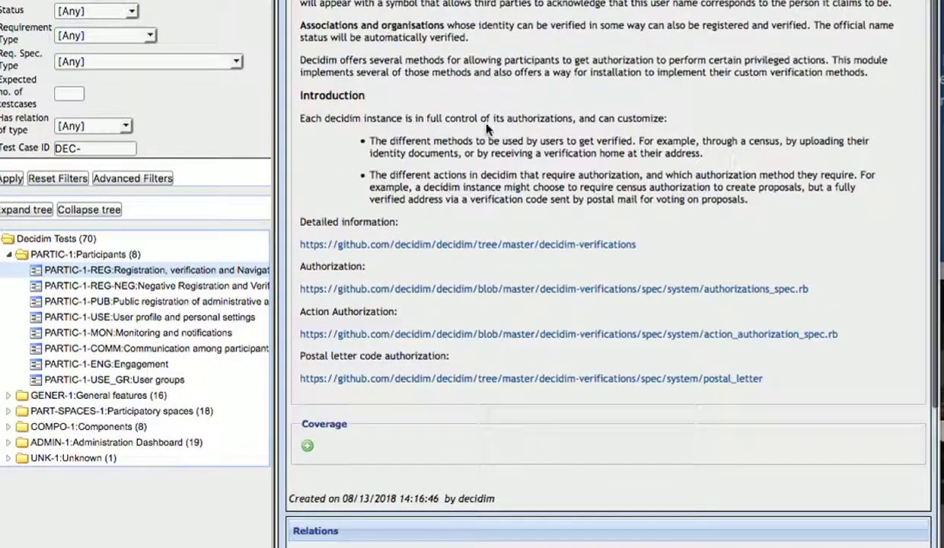
pyautogui.scroll(5, 486, 127)
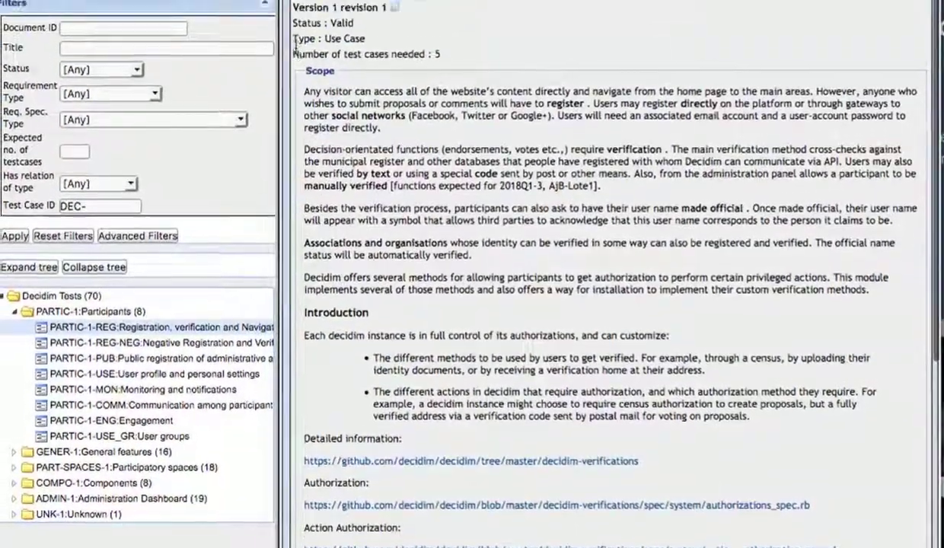
pyautogui.moveTo(294, 54); pyautogui.dragTo(442, 55)
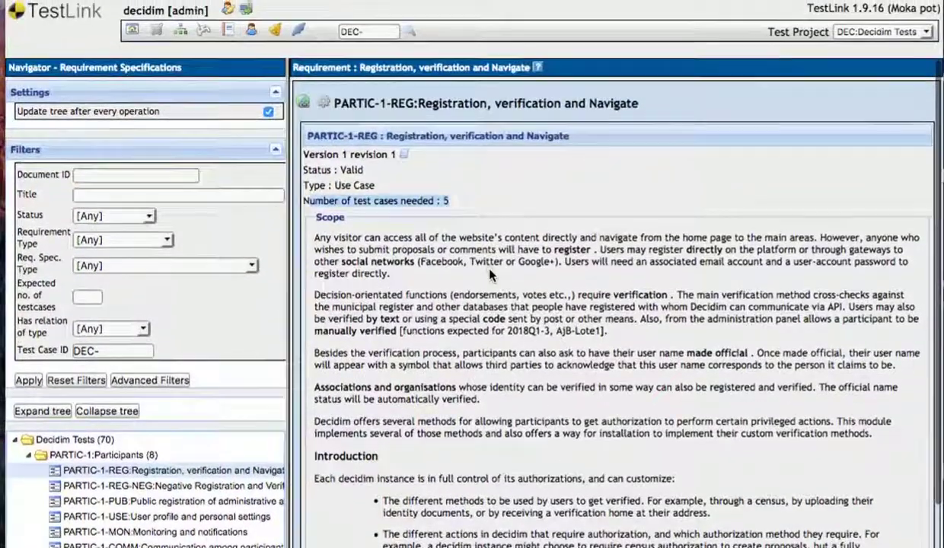
pyautogui.scroll(-5, 473, 304)
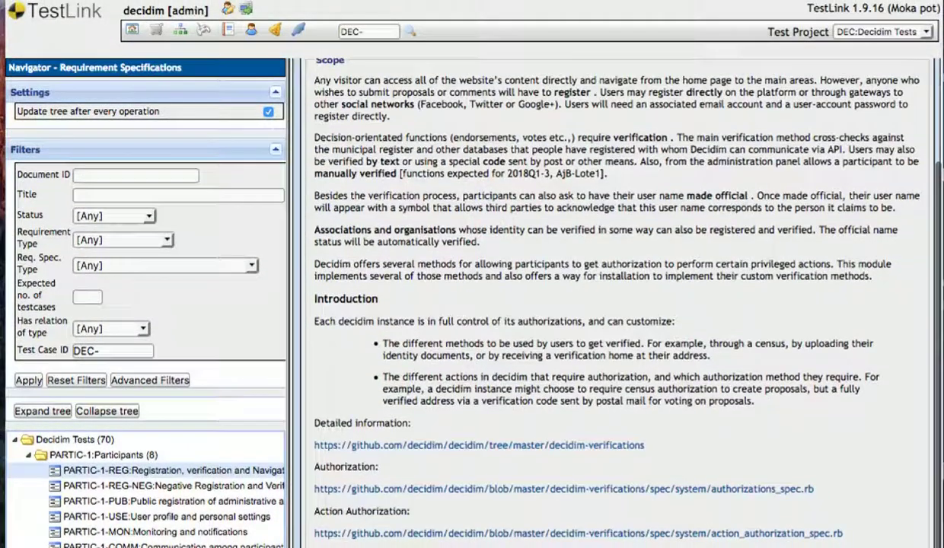